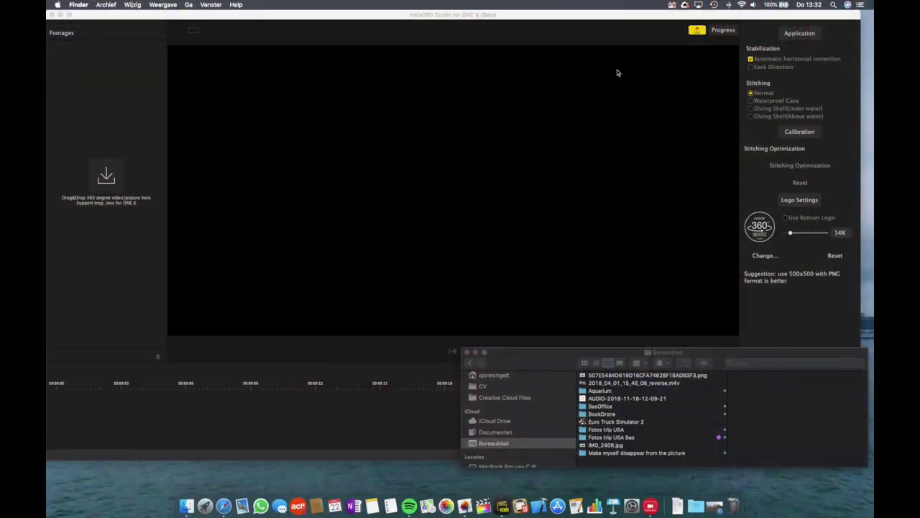
Add both town-square .insp captures to Insta360 Studio's Footages list and preview IMG_20181121_104244_00_006.
left_click(653, 453)
left_click_drag(756, 403, 96, 171)
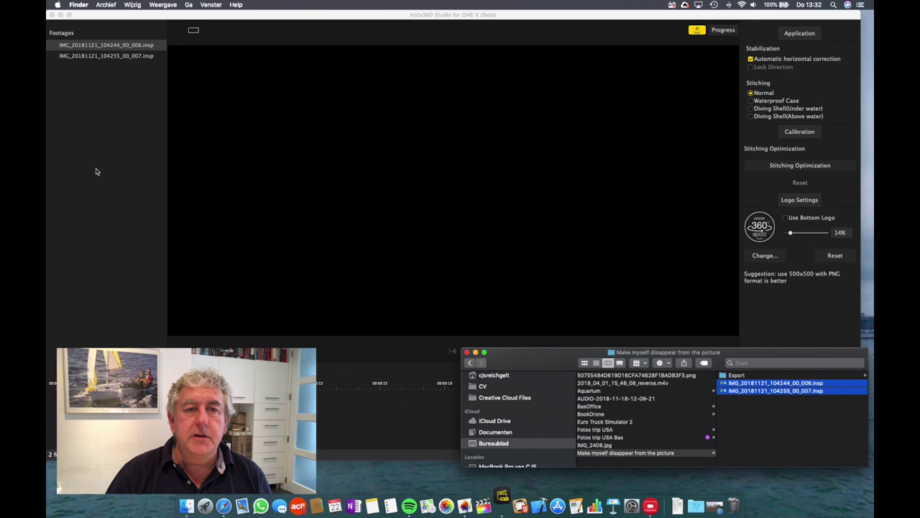
left_click(113, 45)
left_click(113, 45)
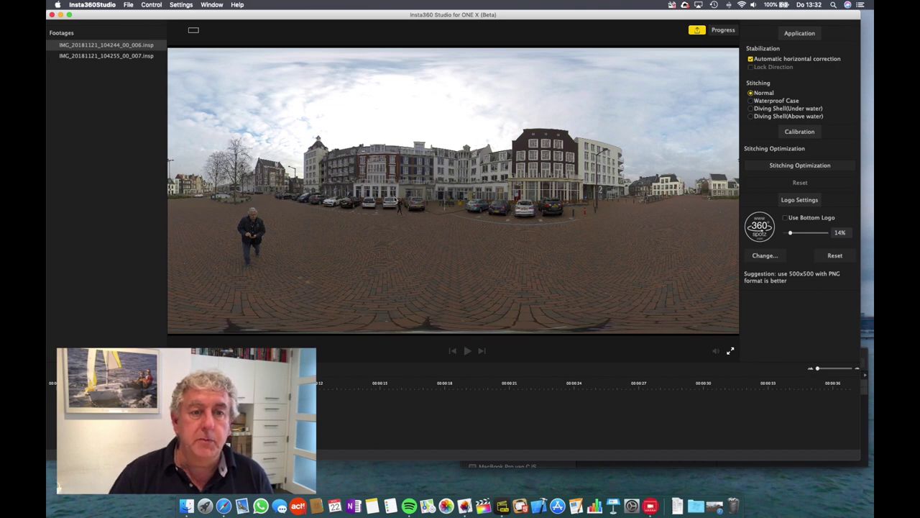
left_click(101, 60)
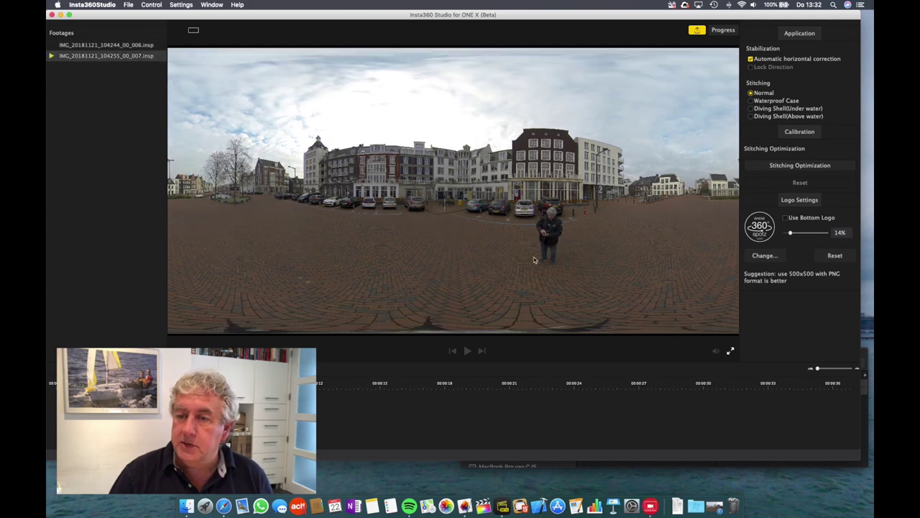
left_click(113, 46)
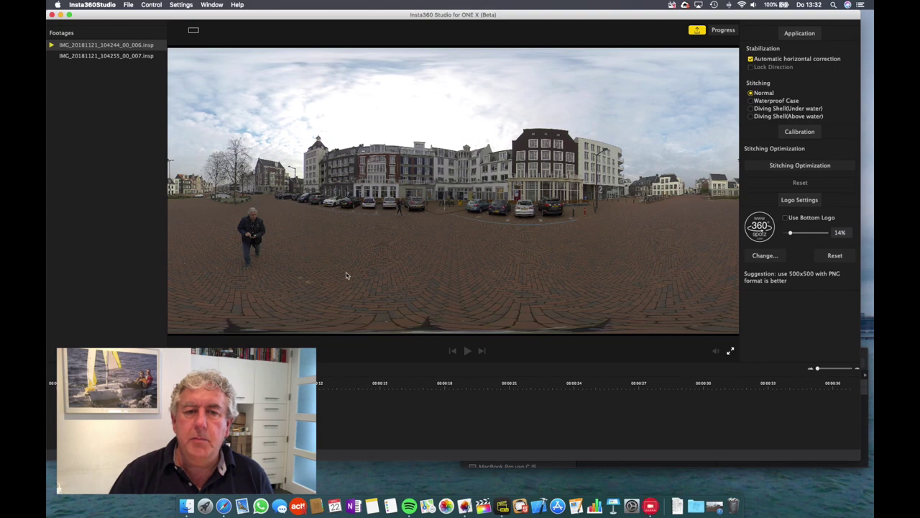
Switch the first clip's preview to Perspective and tilt down onto the tripod spot.
left_click(193, 32)
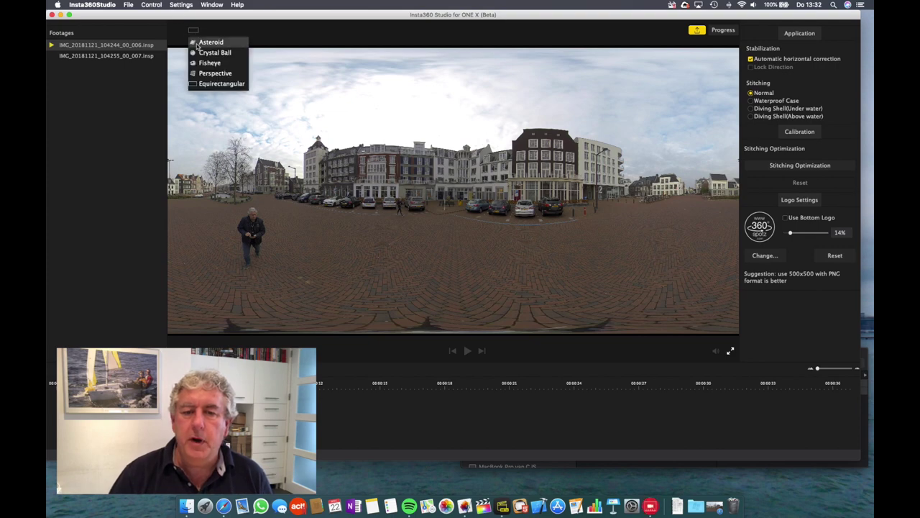
left_click(205, 72)
left_click_drag(319, 143, 508, 182)
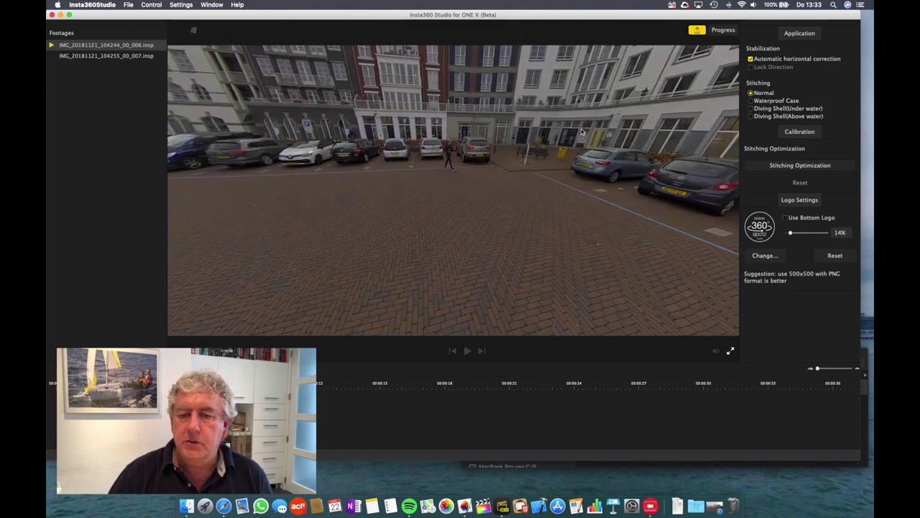
left_click_drag(351, 256, 442, 99)
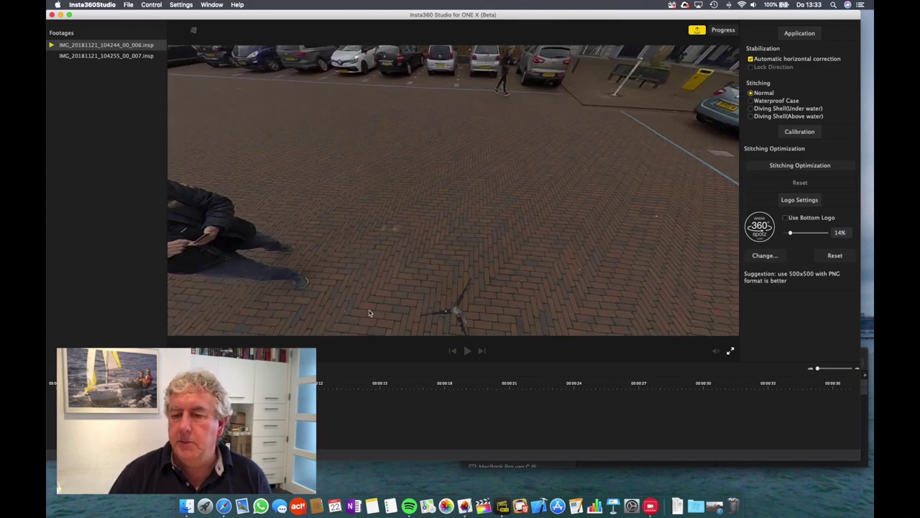
left_click_drag(369, 314, 417, 200)
left_click_drag(502, 260, 436, 148)
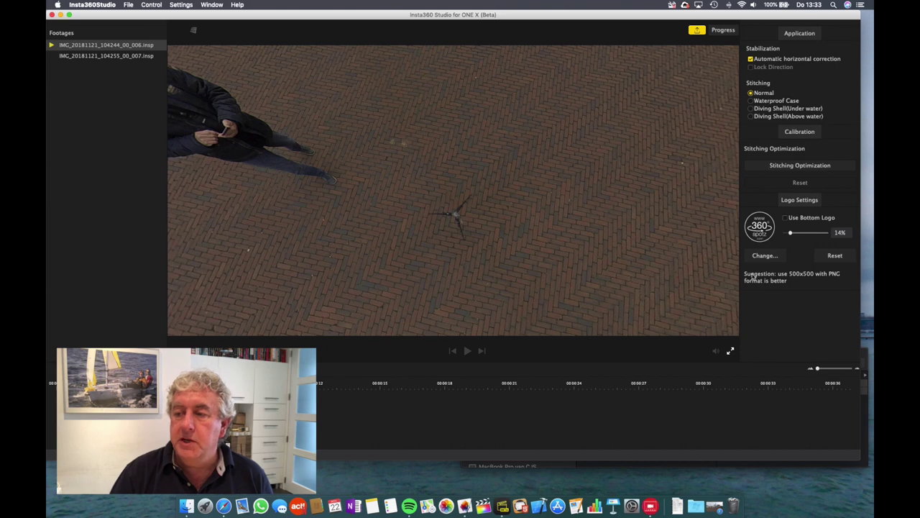
Enable Use Bottom Logo, verify it on the second clip in Perspective, then reselect the first clip.
left_click(786, 218)
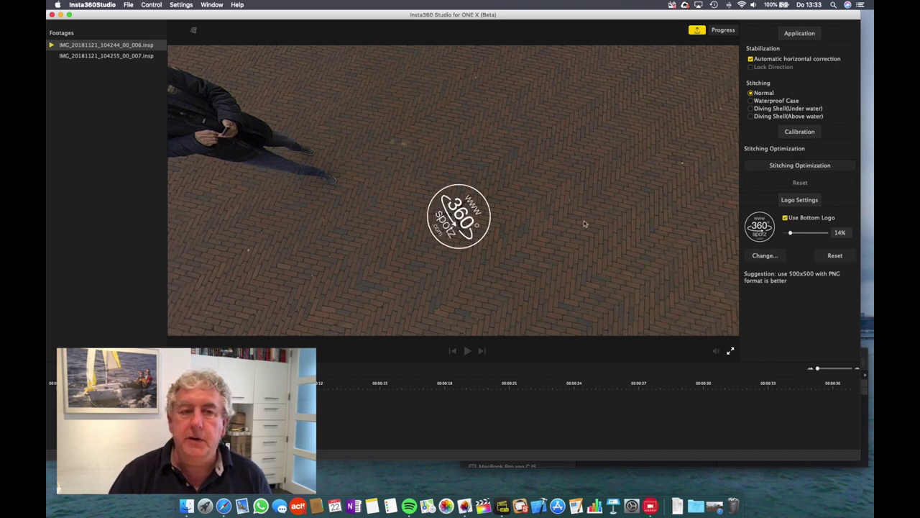
left_click(123, 58)
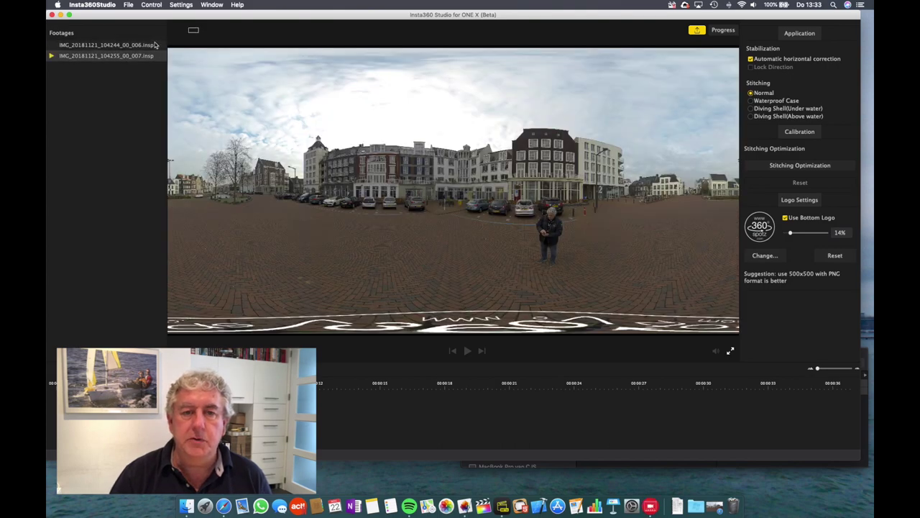
left_click(193, 30)
left_click(215, 74)
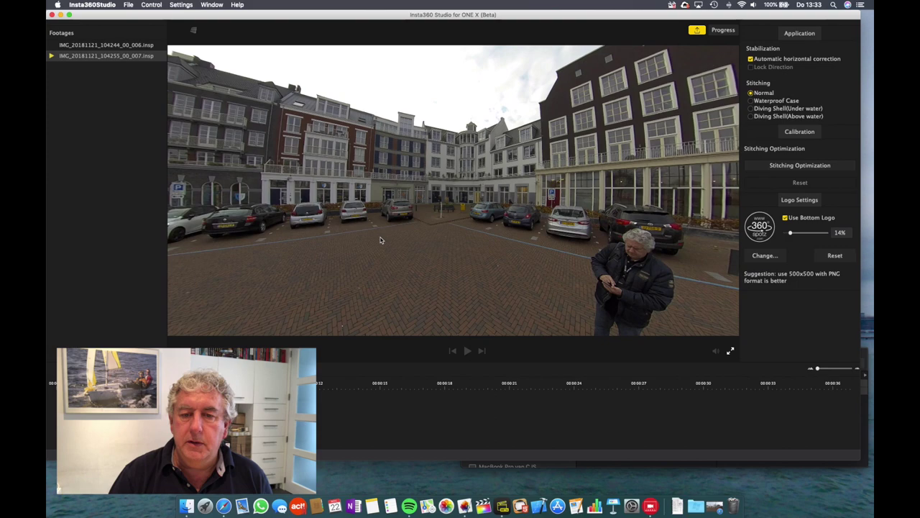
left_click_drag(302, 143, 405, 236)
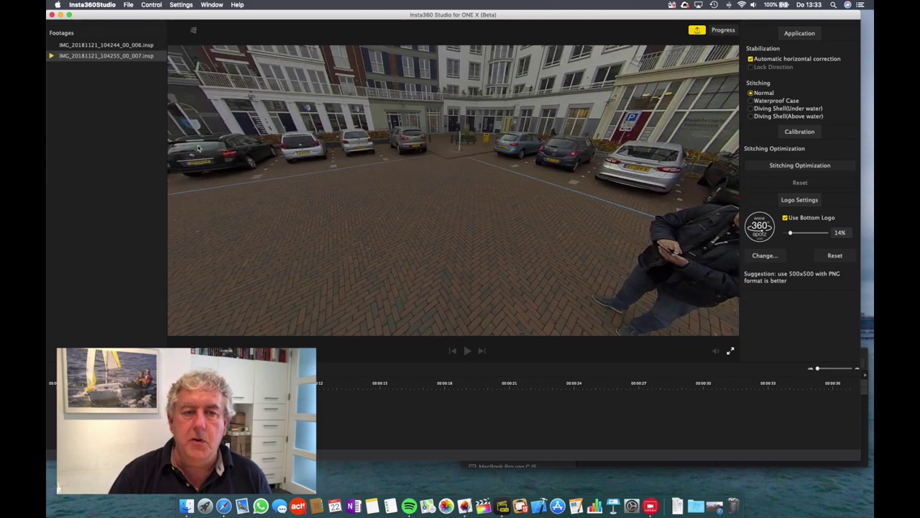
left_click(108, 45)
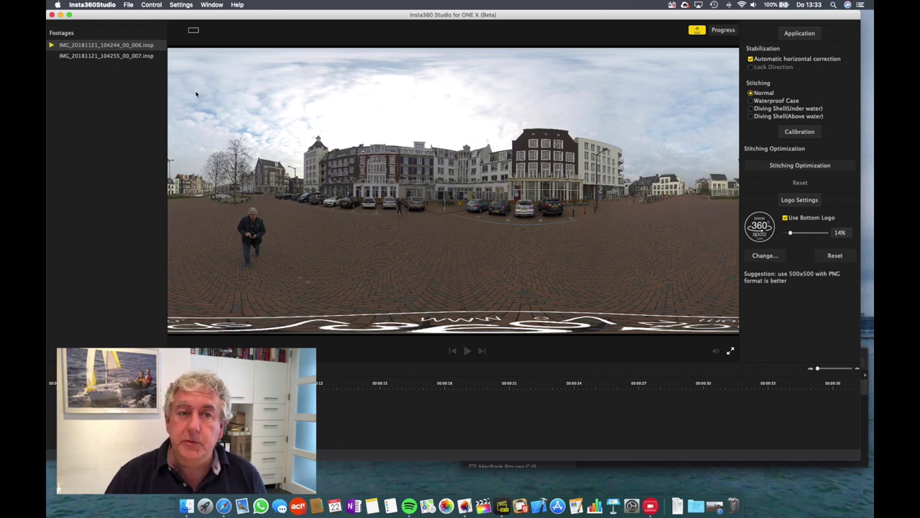
Export the first clip as a JPG panorama into the Export folder.
left_click(127, 6)
left_click(137, 37)
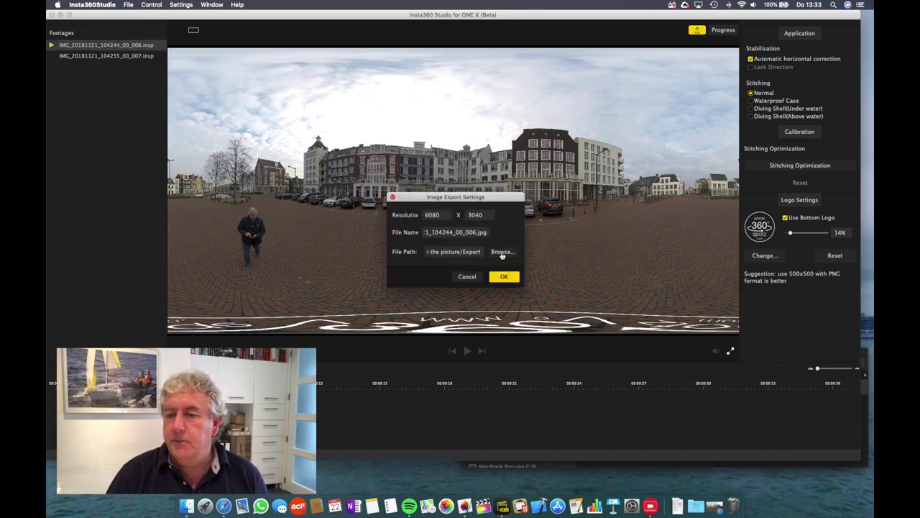
left_click(504, 276)
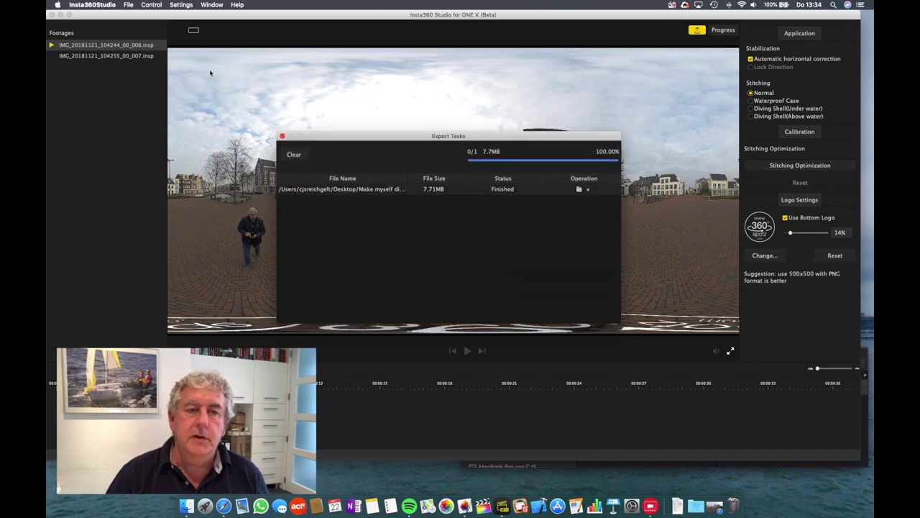
left_click(281, 136)
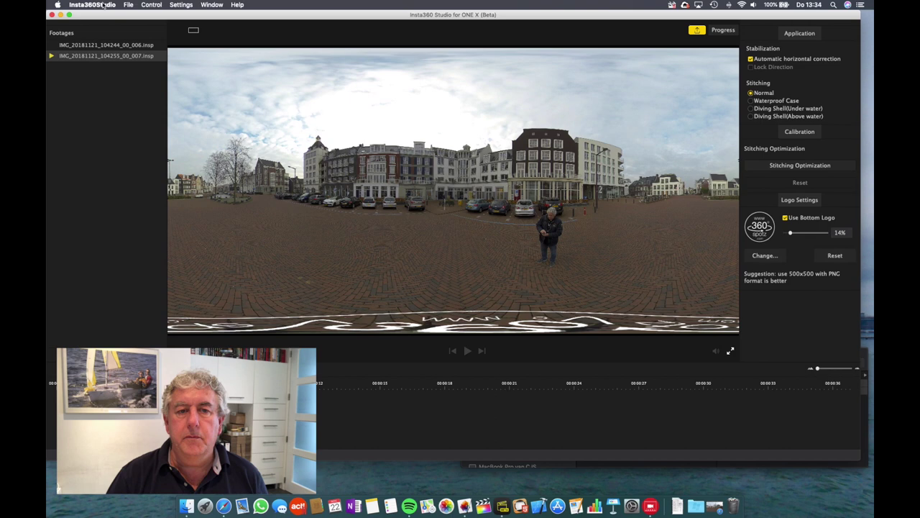
Export the second clip as JPG, clear the export tasks, and quit Insta360 Studio.
left_click(128, 6)
left_click(131, 37)
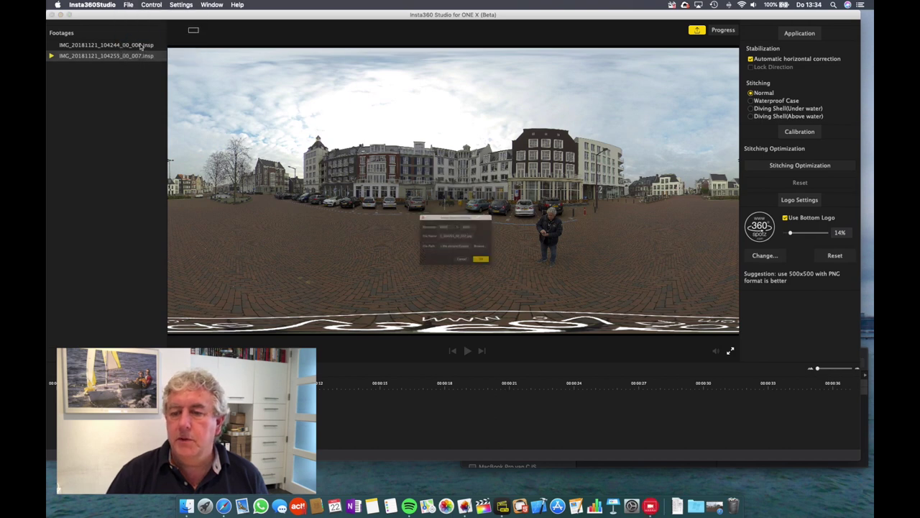
left_click(503, 275)
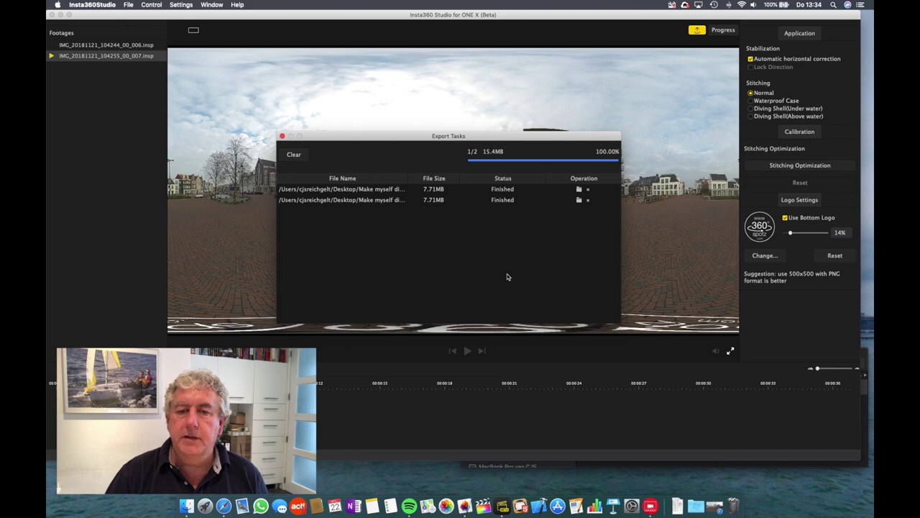
left_click(292, 156)
left_click(280, 136)
left_click(101, 10)
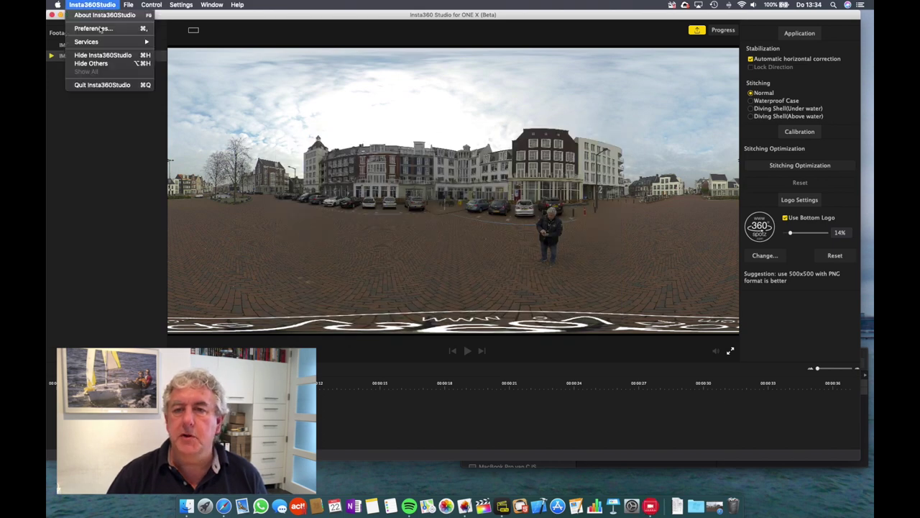
left_click(107, 86)
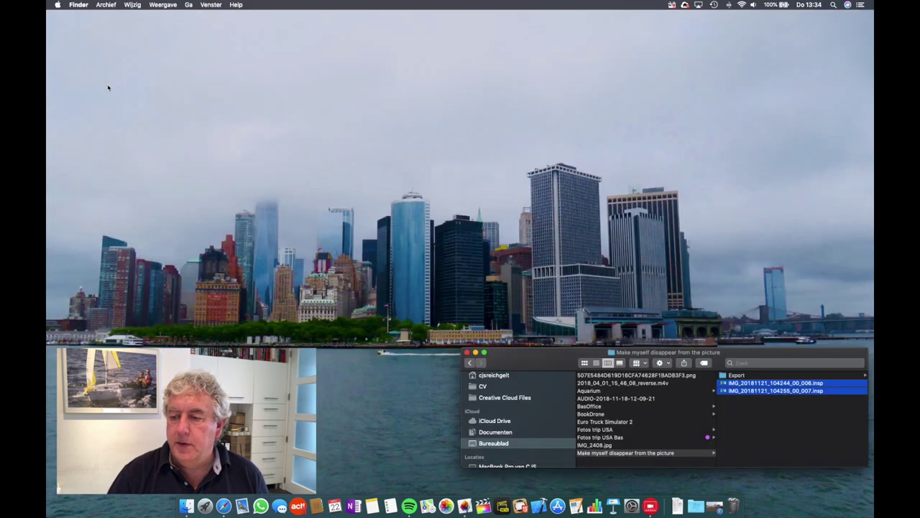
Open the Export folder and preview the _006 and _007 JPG panoramas.
left_click(738, 376)
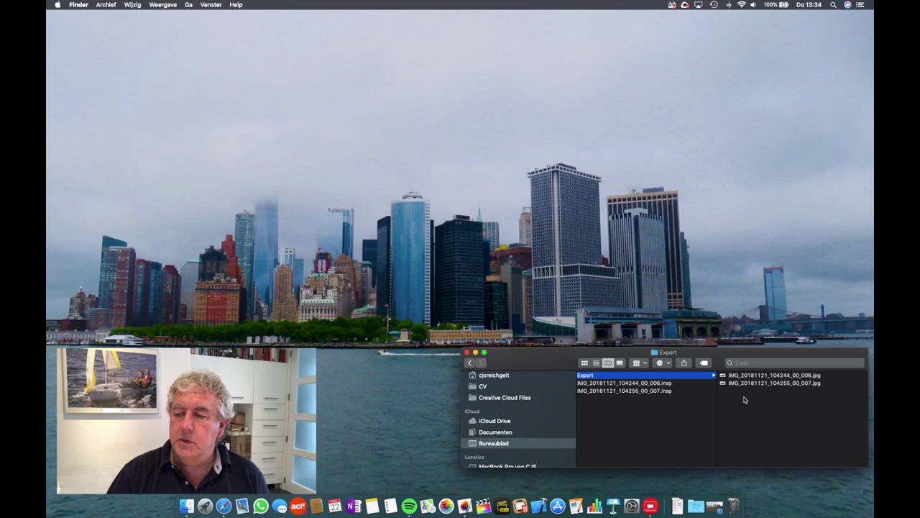
left_click(750, 375)
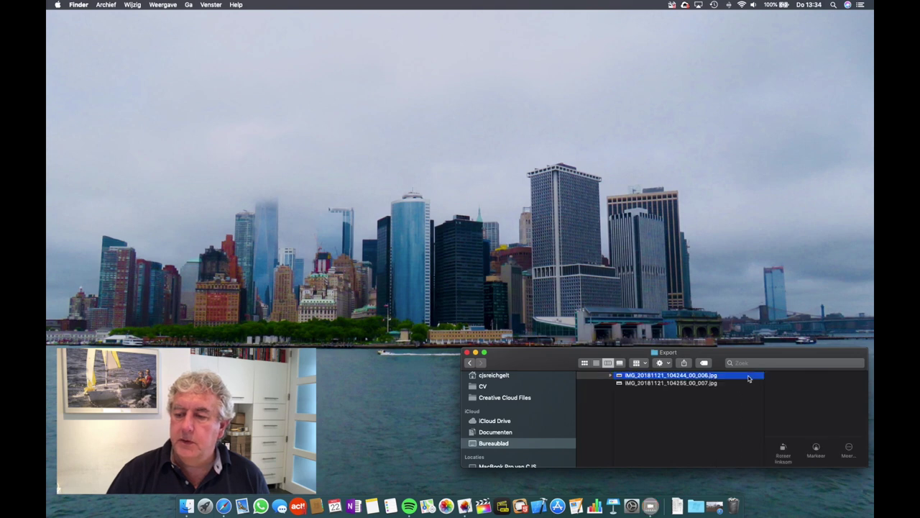
left_click(679, 384)
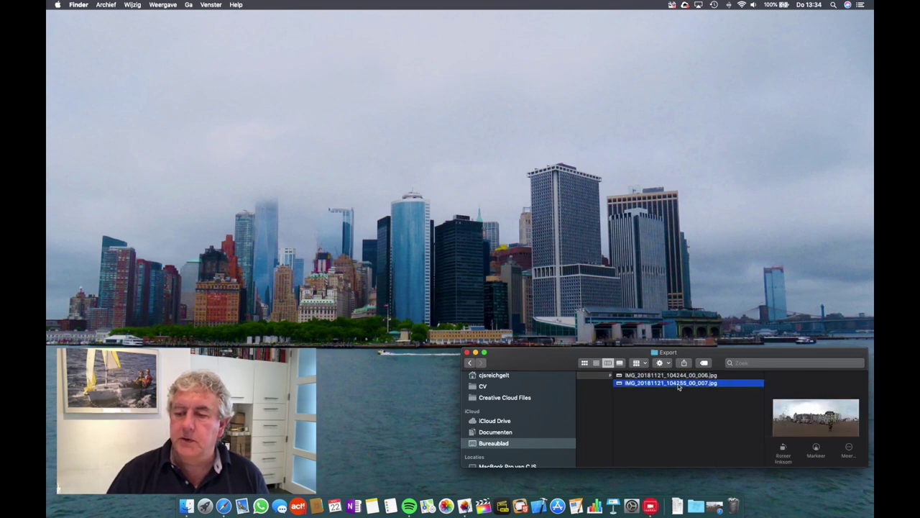
left_click(667, 375)
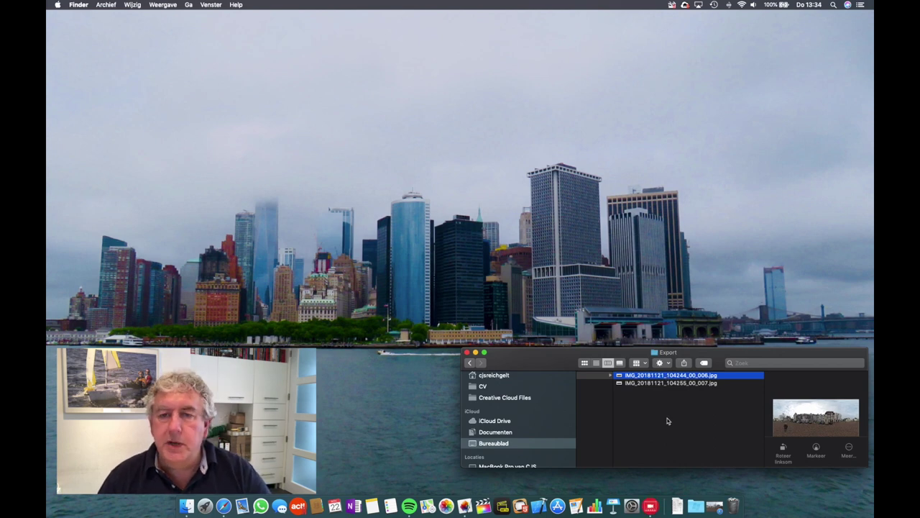
key("super+Tab")
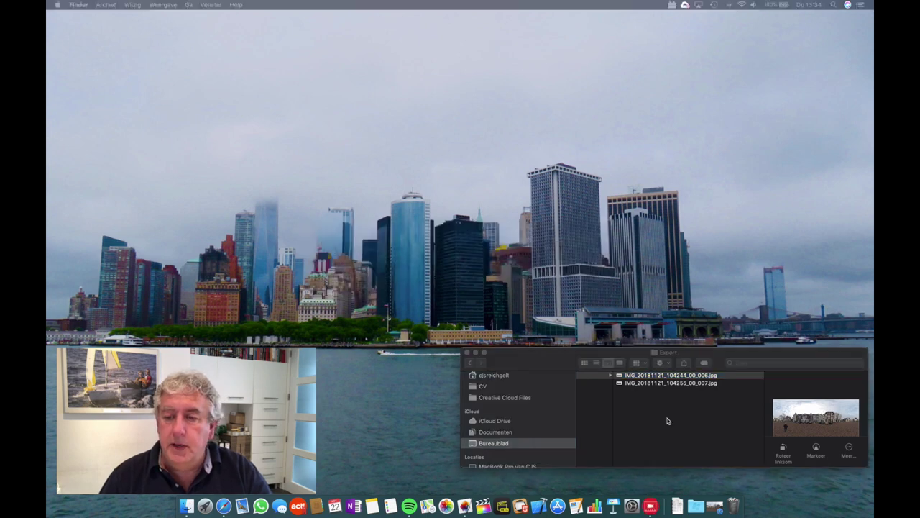
key("super+Tab")
key("super+Tab")
key("Escape")
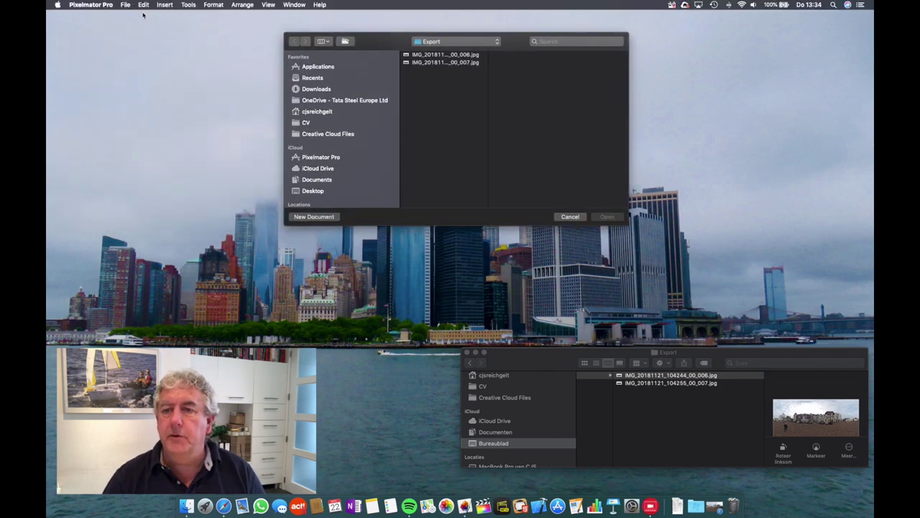
Open IMG_20181121_104244_00_006.jpg in Pixelmator Pro and zoom its window to full screen.
left_click(453, 56)
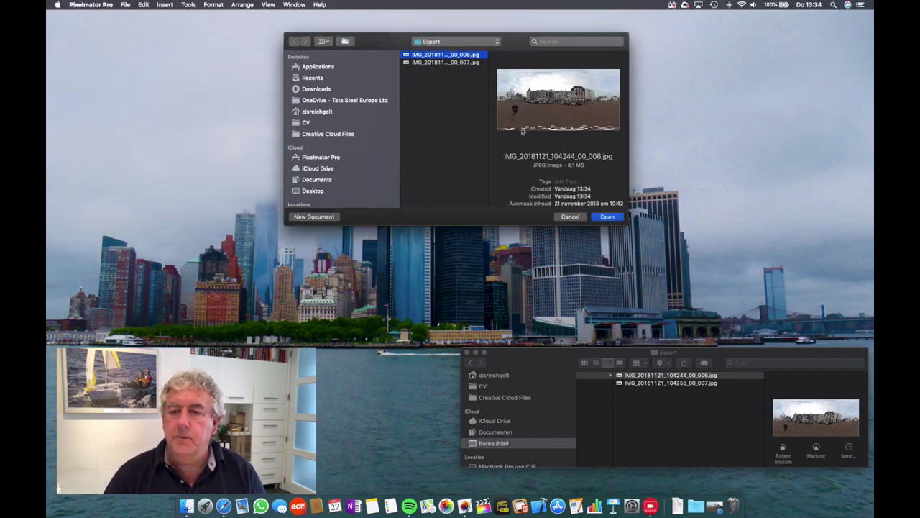
left_click(607, 216)
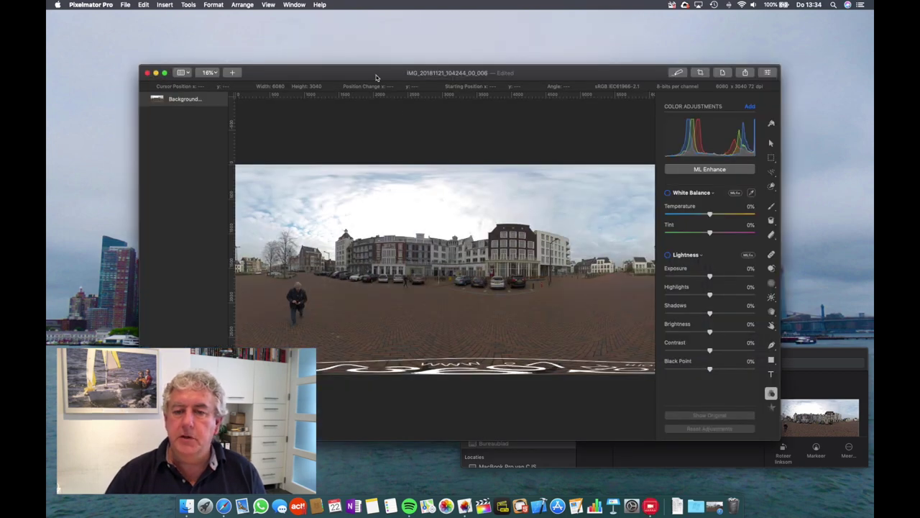
double_click(376, 74)
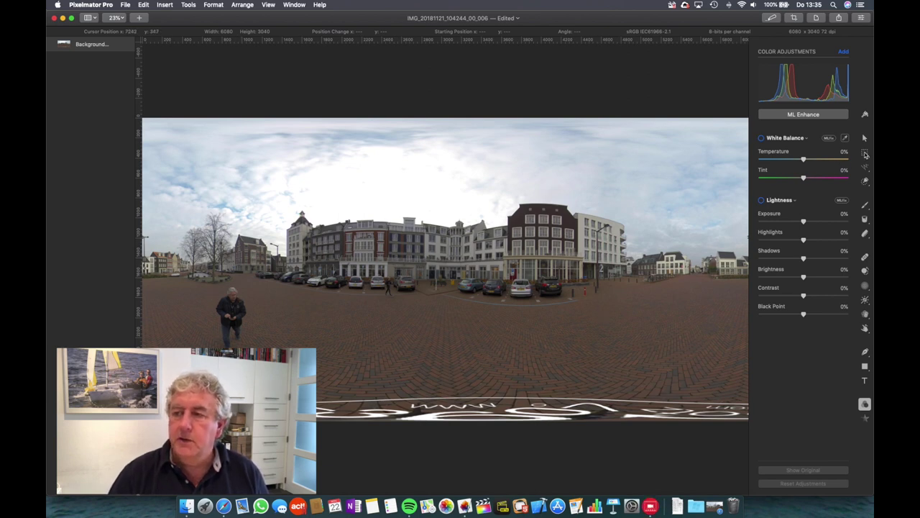
Cut the walking man out of the panorama with a rectangular selection.
left_click(865, 154)
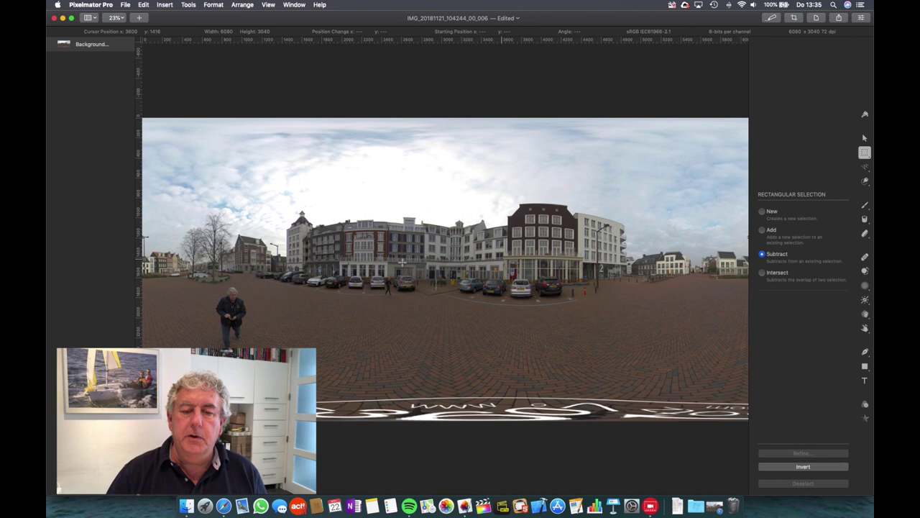
left_click_drag(210, 280, 252, 348)
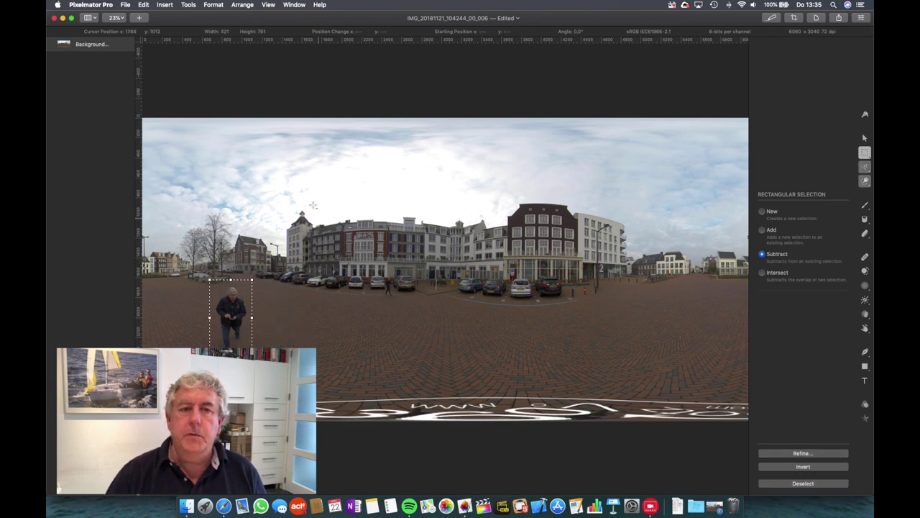
left_click(144, 4)
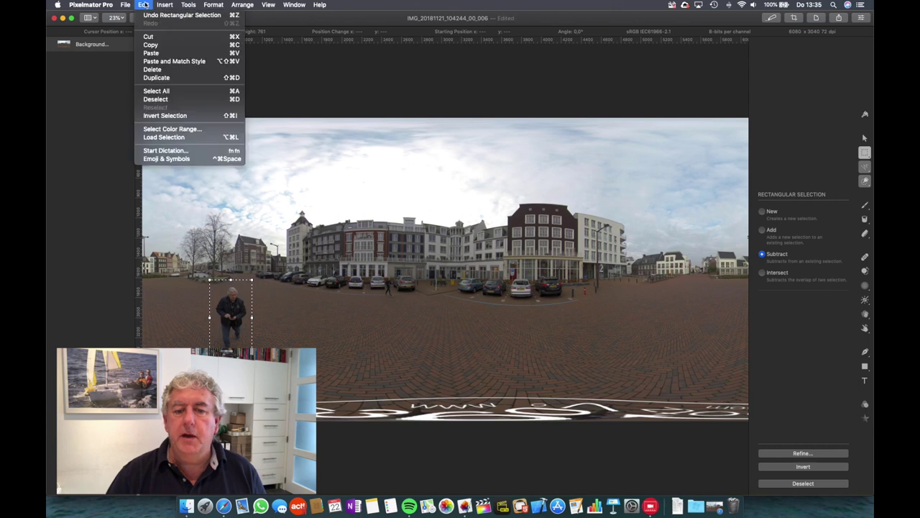
left_click(149, 36)
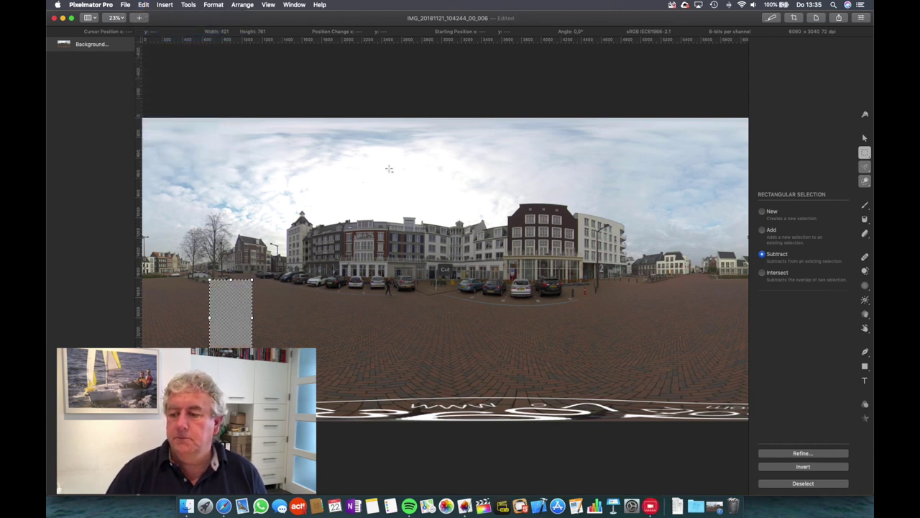
left_click(786, 484)
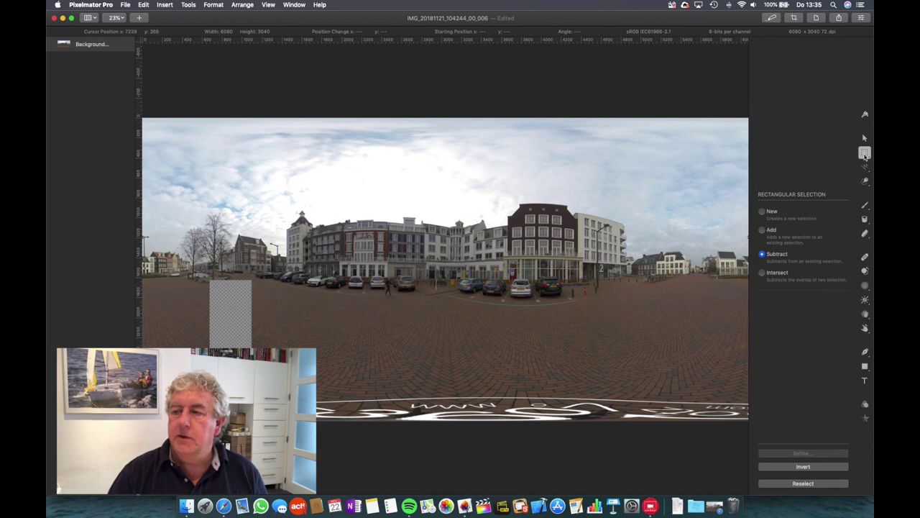
Cut the small distant figure out with a second rectangular selection.
left_click(865, 153)
left_click(424, 239)
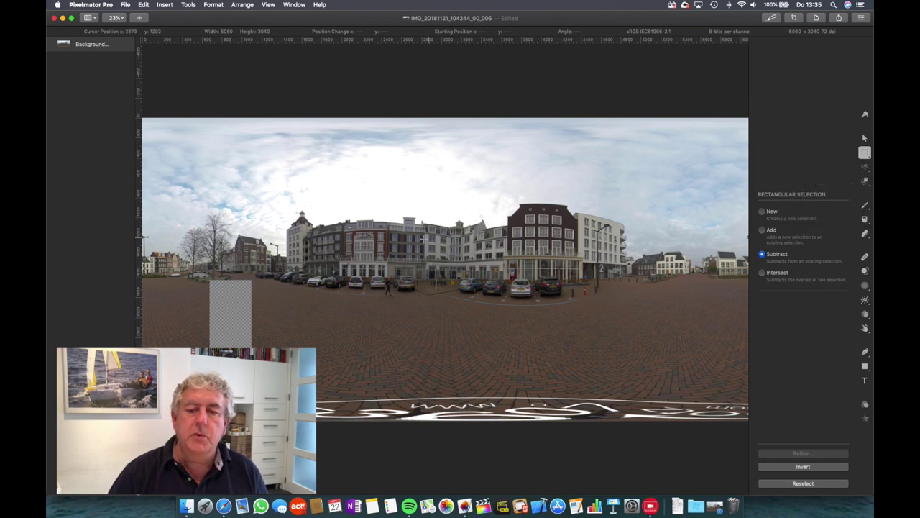
left_click_drag(381, 272, 395, 301)
left_click(143, 5)
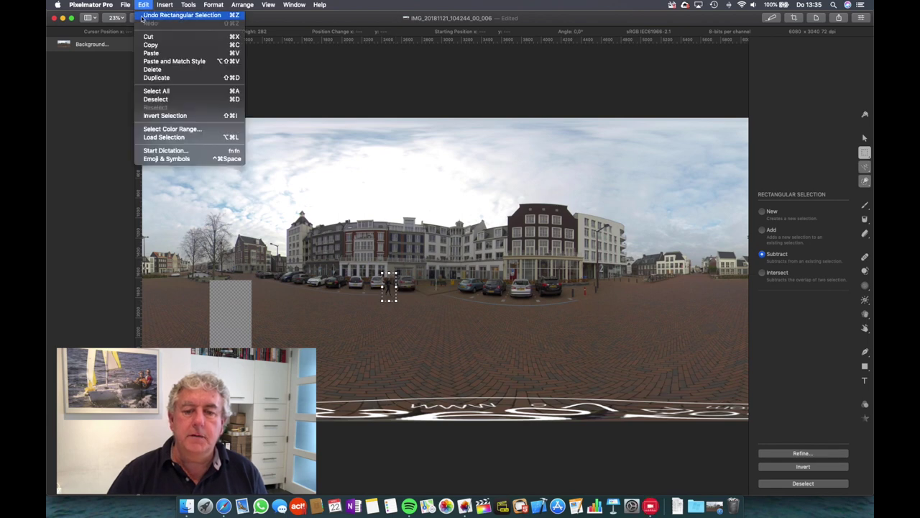
left_click(148, 37)
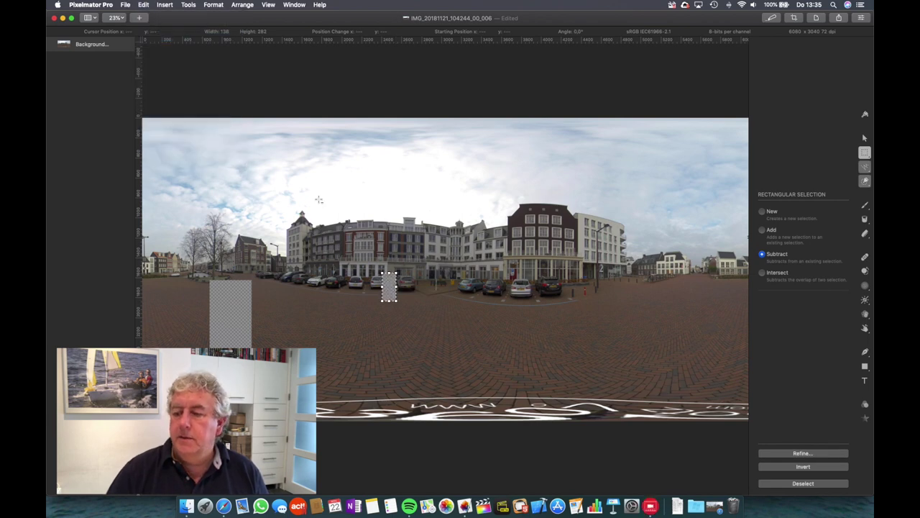
Drag IMG_20181121_104255_00_007.jpg from Finder into the Layers panel as a new layer.
left_click(803, 483)
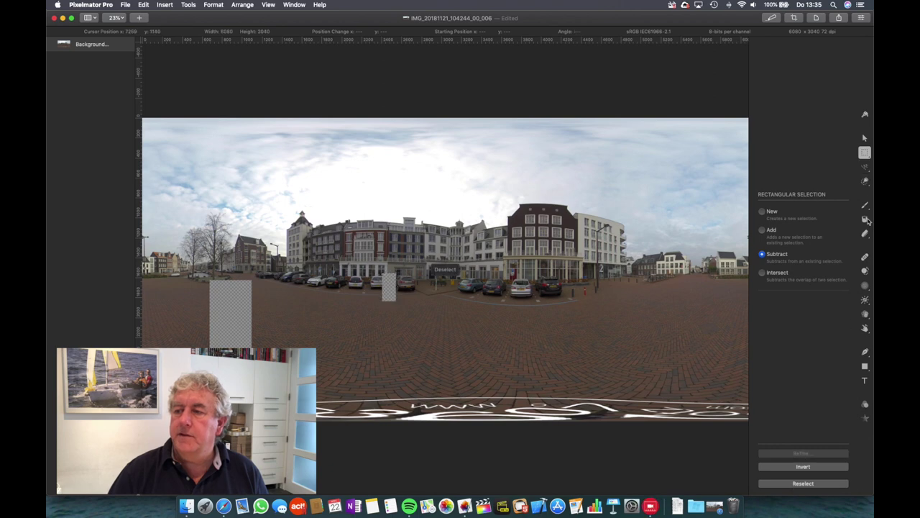
left_click(865, 138)
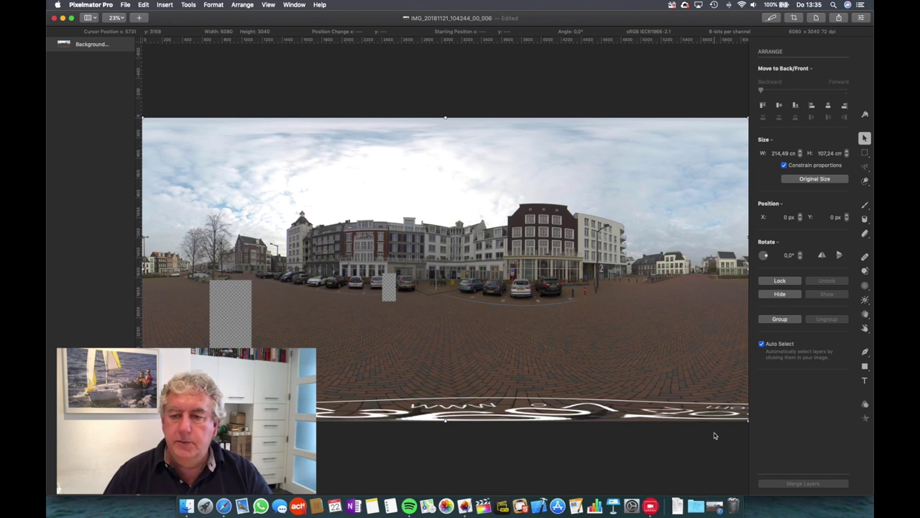
key("super+Tab")
key("super+Tab")
key("super+Tab")
key("super+Tab")
key("super+Tab")
key("super+Tab")
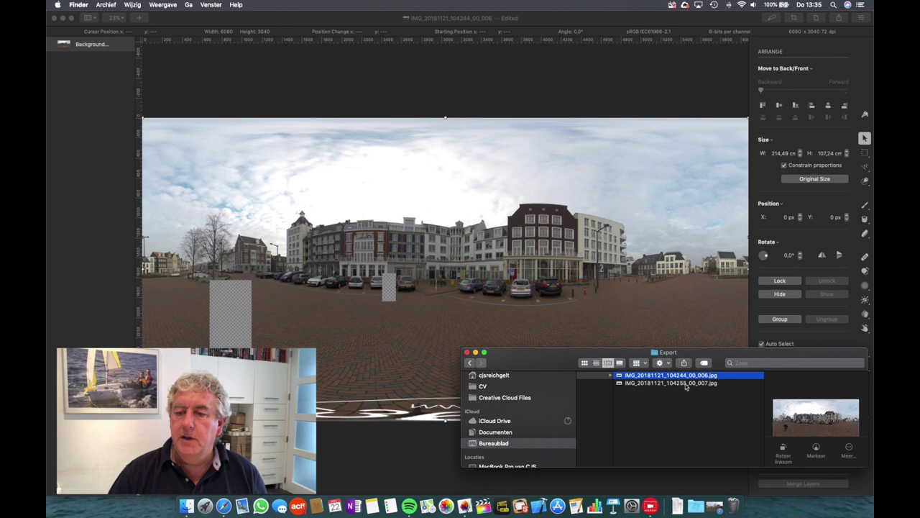
left_click(686, 384)
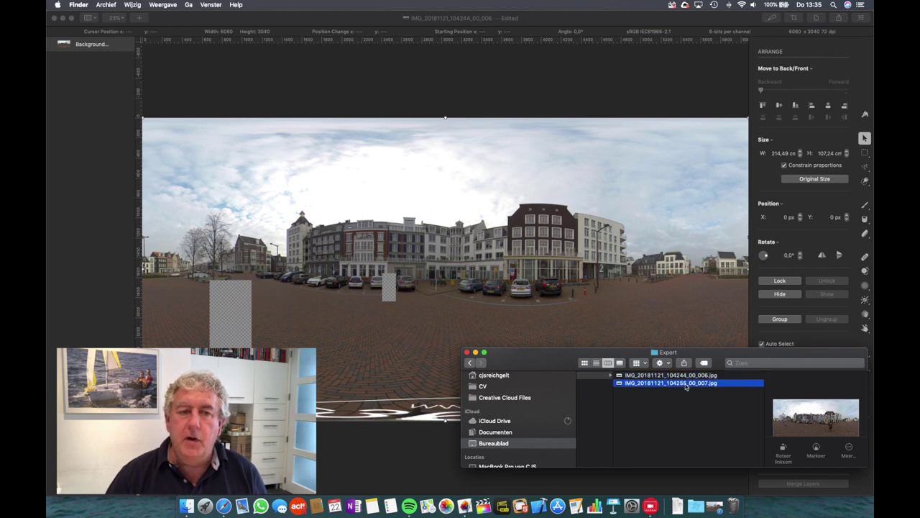
left_click_drag(686, 385, 108, 77)
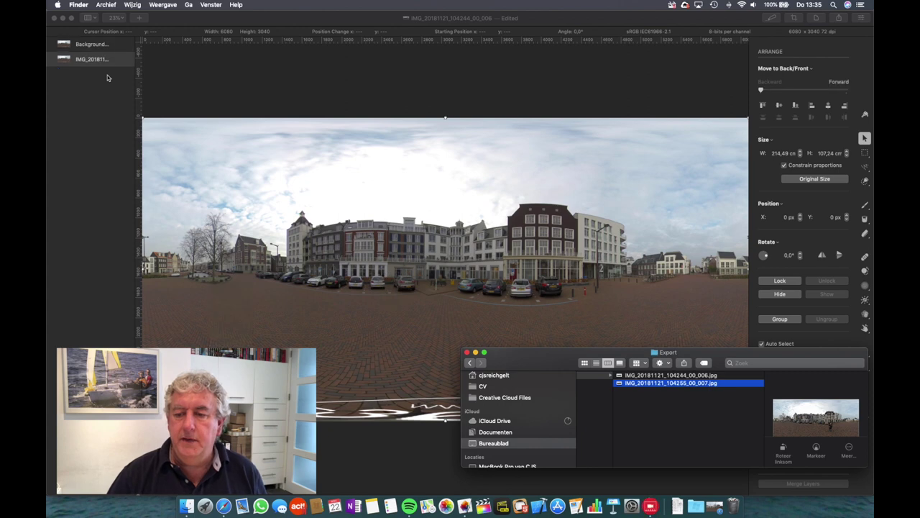
Reorder the layers so the edited Background sits above the _007 panorama.
left_click(514, 337)
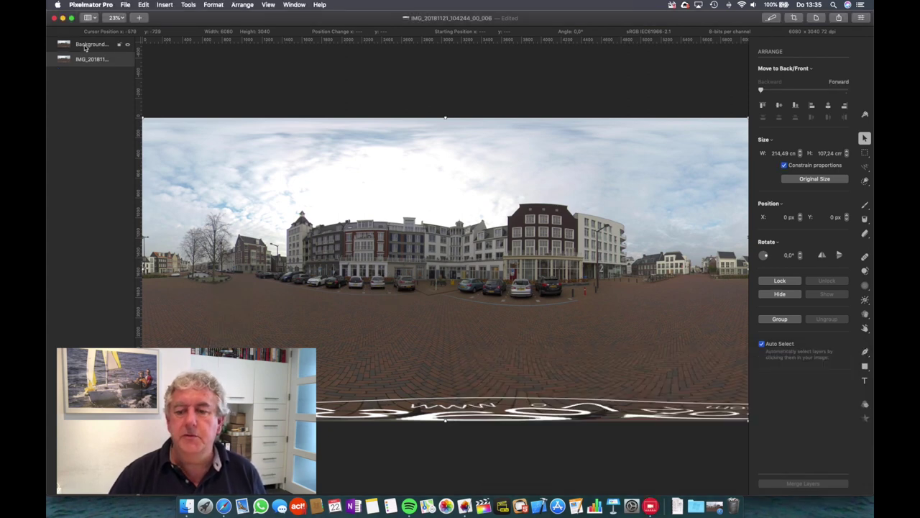
left_click_drag(85, 47, 82, 72)
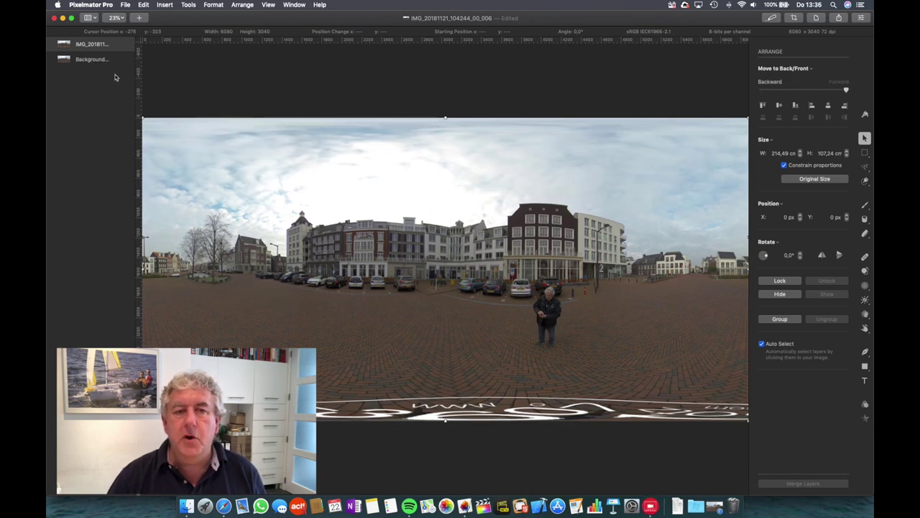
left_click_drag(99, 65, 99, 45)
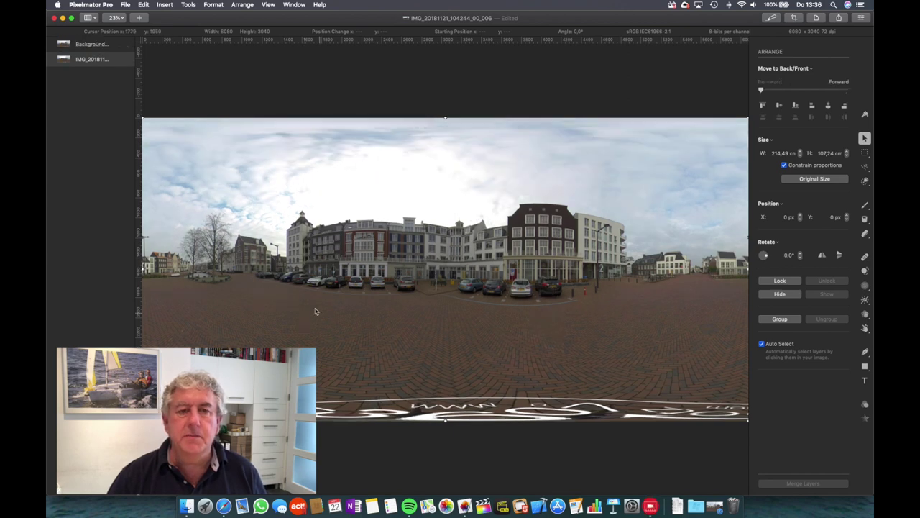
left_click_drag(122, 59, 106, 48)
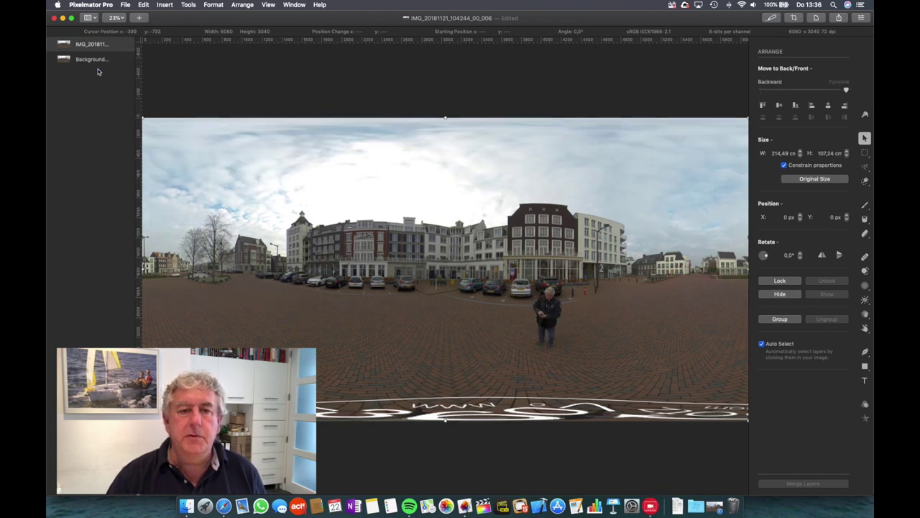
left_click(127, 44)
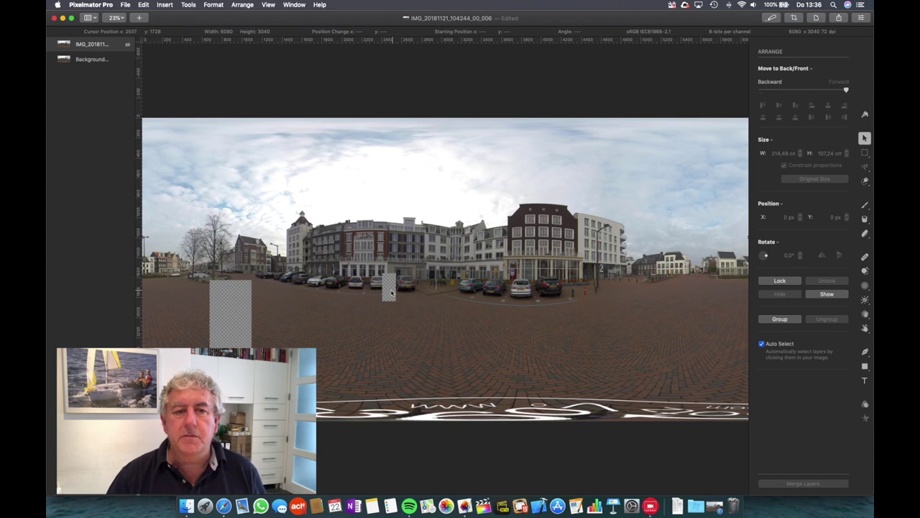
left_click(128, 45)
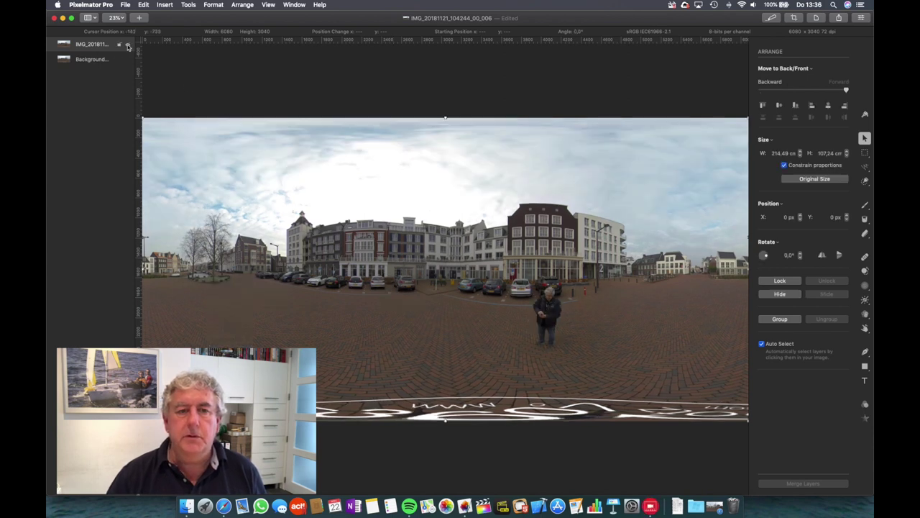
left_click_drag(98, 60, 95, 48)
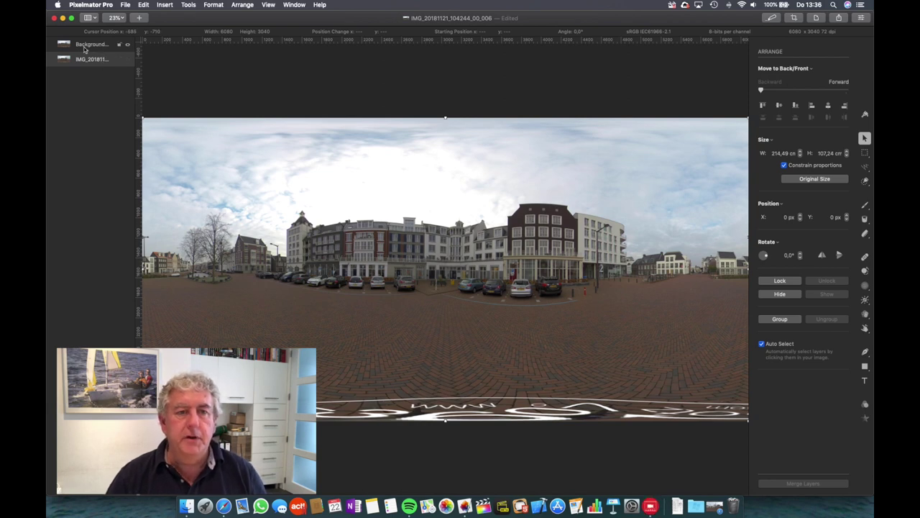
Merge the two panorama layers into a single Background layer.
left_click(84, 46)
right_click(84, 47)
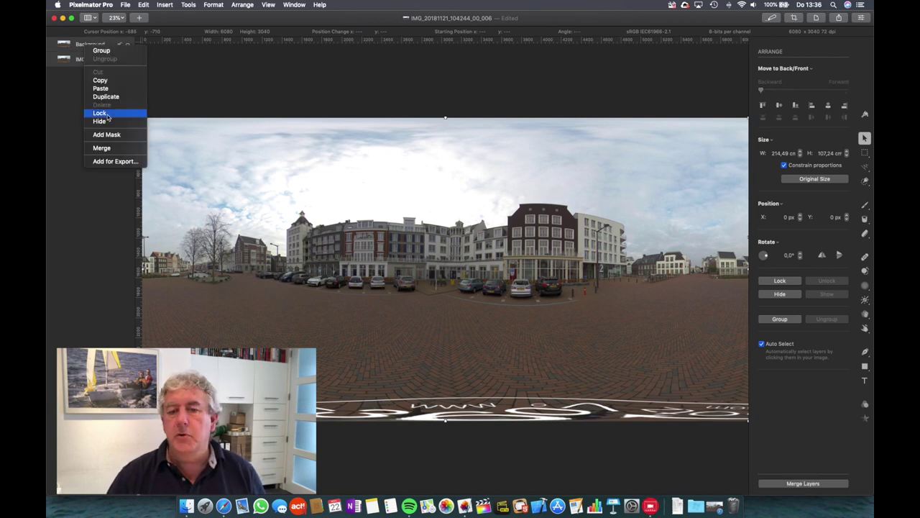
left_click(108, 148)
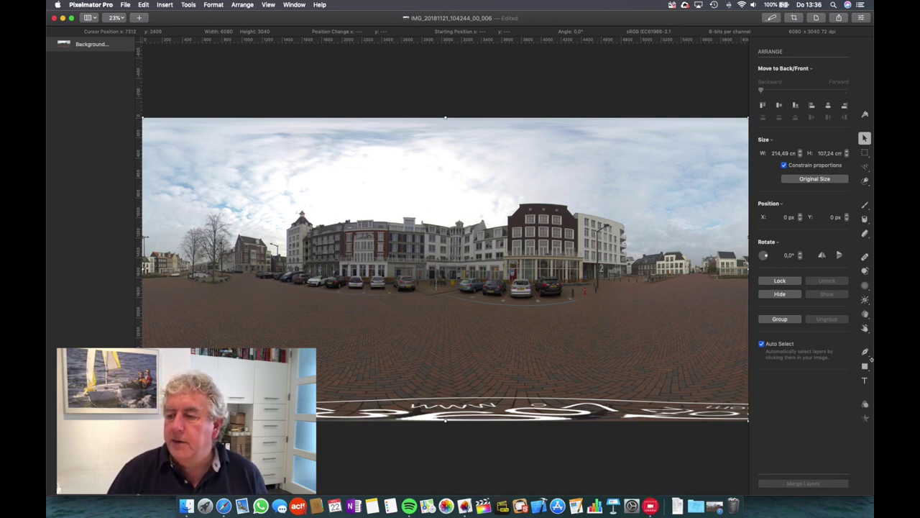
left_click(865, 404)
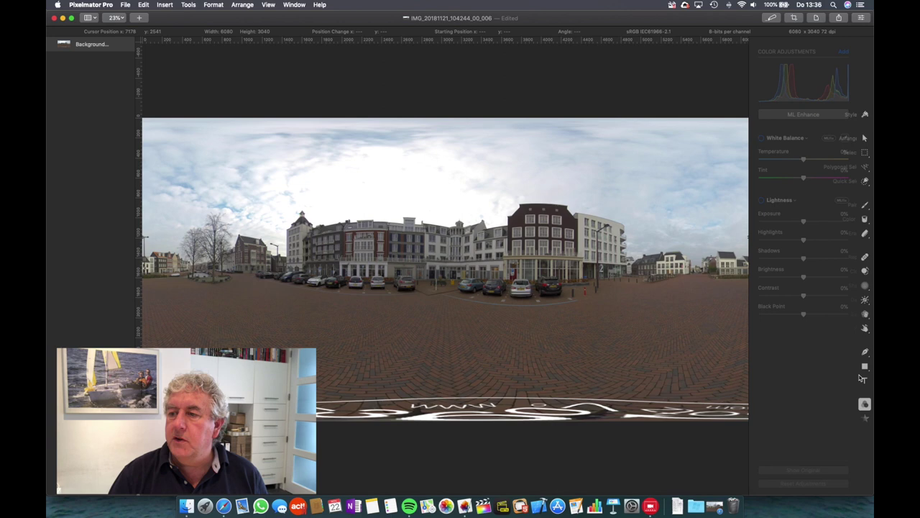
In Color Adjustments, set Temperature −10%, Brightness 5%, Contrast 19% and Black Point 10%.
left_click_drag(807, 159, 801, 161)
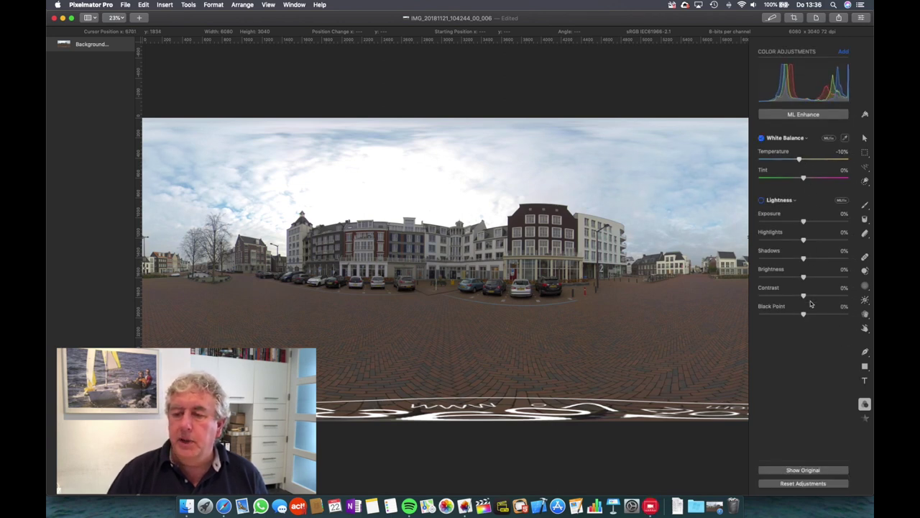
left_click_drag(805, 317, 804, 261)
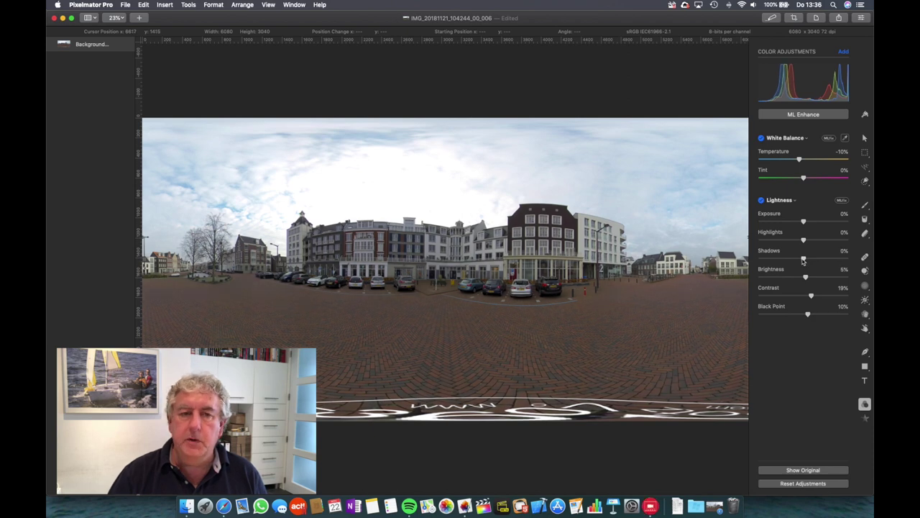
Export the adjusted panorama as a JPEG file named NotMeInThePicture.
left_click(125, 5)
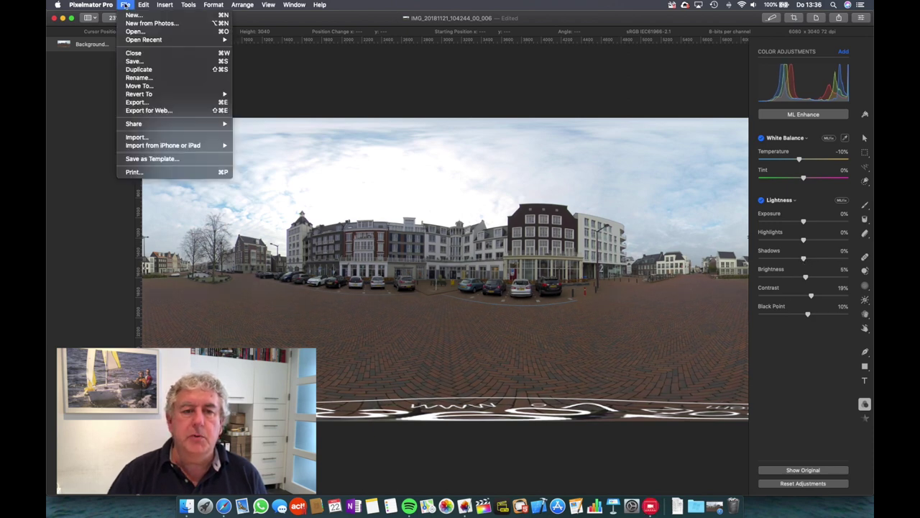
left_click(144, 102)
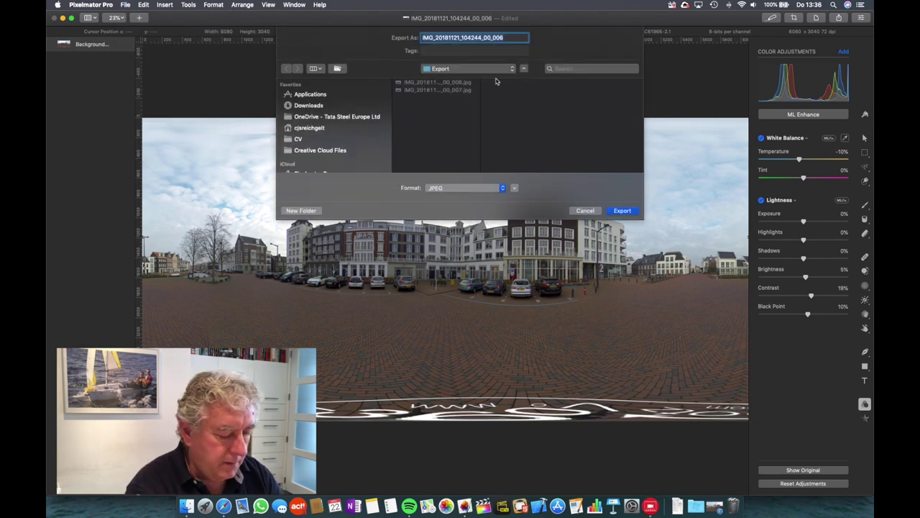
type("Not")
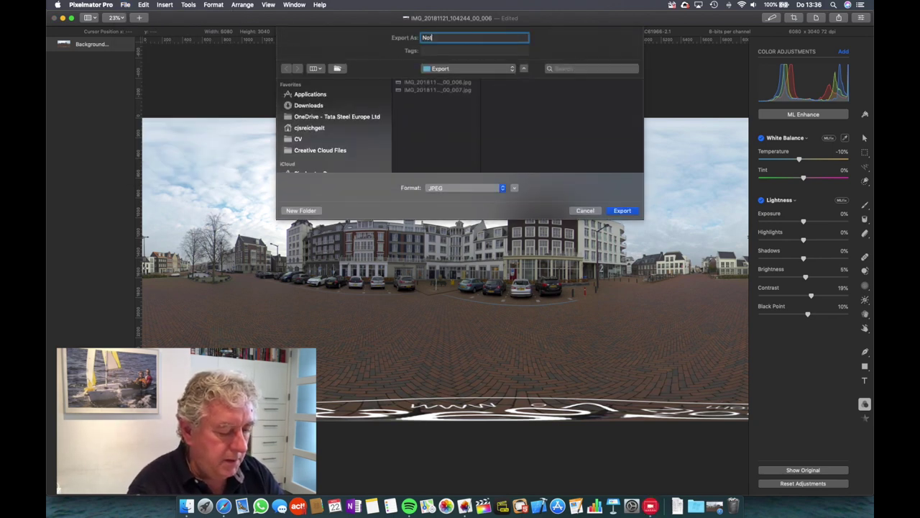
type("MeInThe")
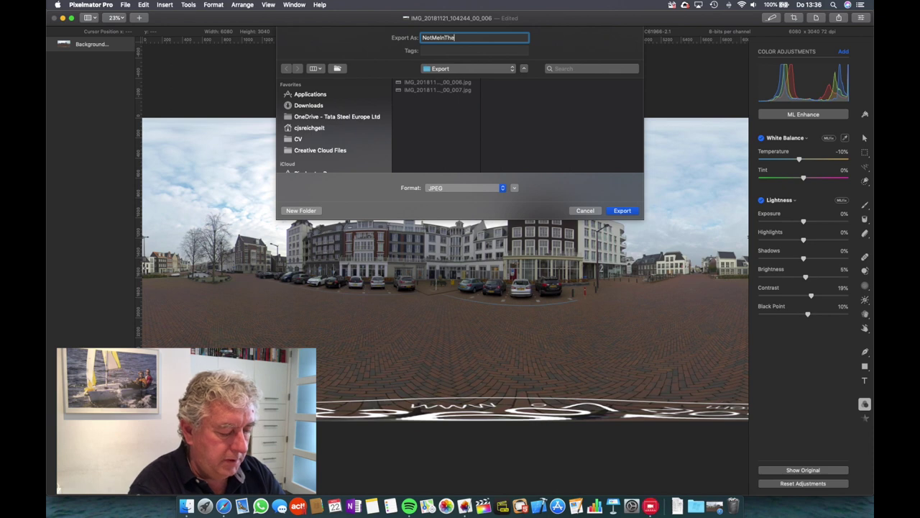
type("Picture")
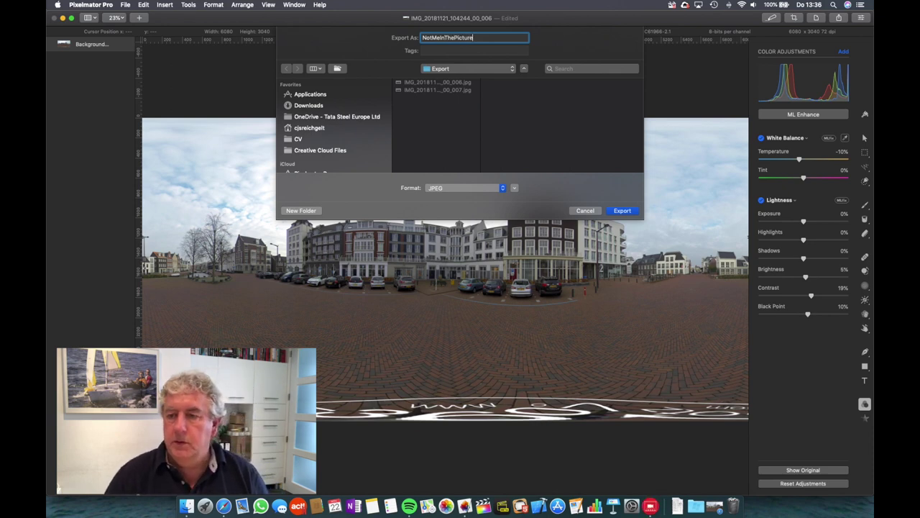
left_click(616, 211)
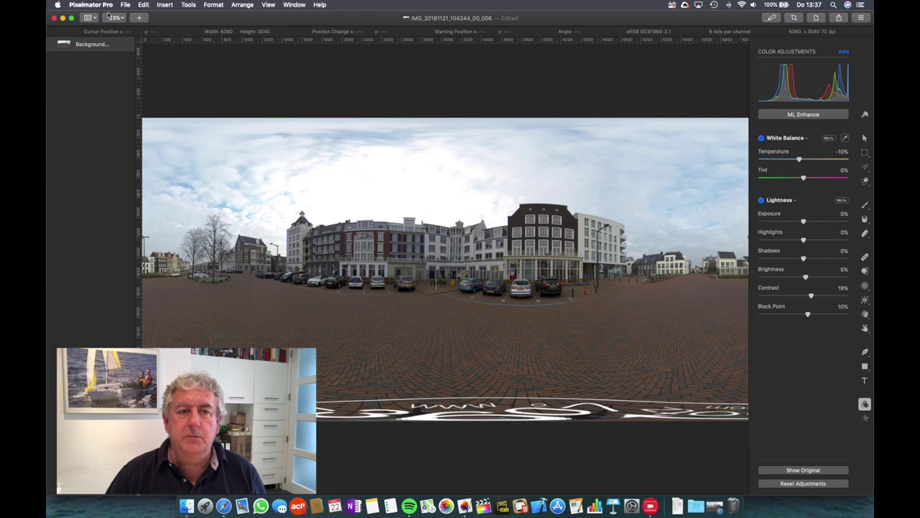
Minimise Pixelmator Pro and bring Safari forward on the Vizor home page tab.
left_click(63, 18)
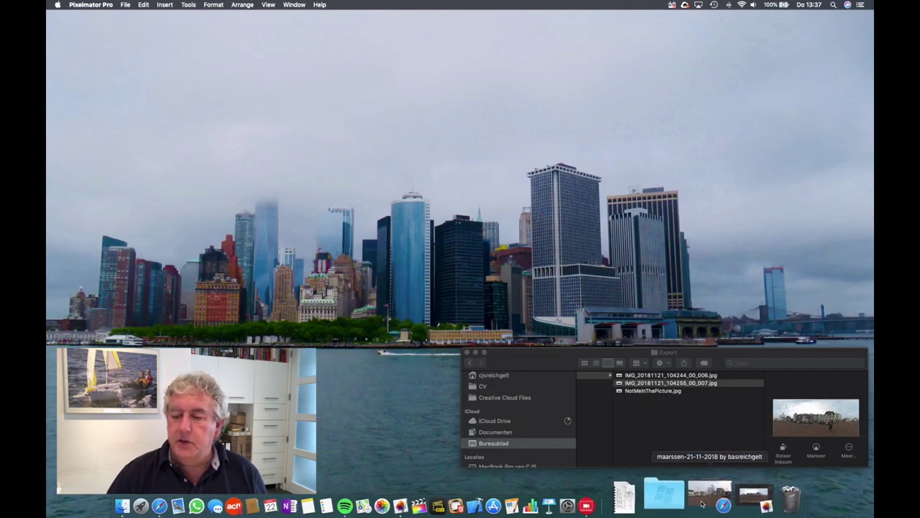
left_click(701, 498)
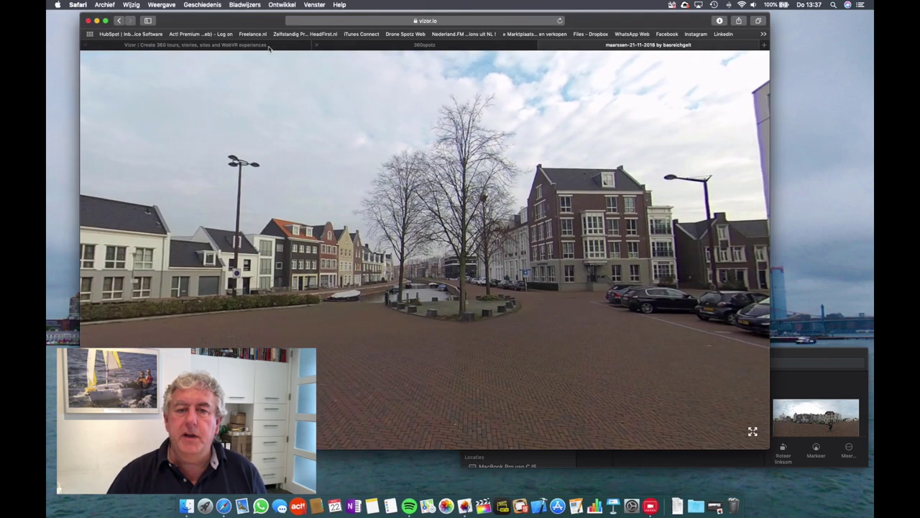
left_click(246, 46)
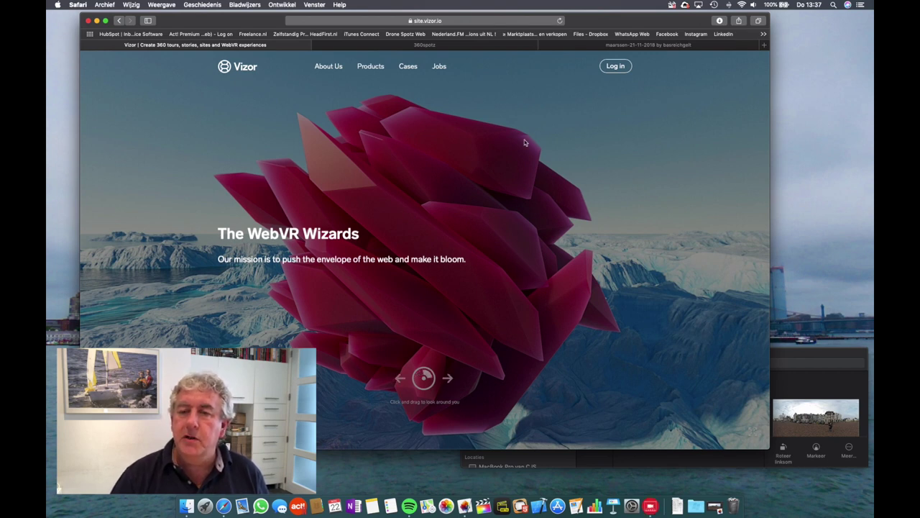
Log in, create a new Vizor project, and drag NotMeInThePicture.jpg from Finder into its Scenes panel.
left_click(615, 69)
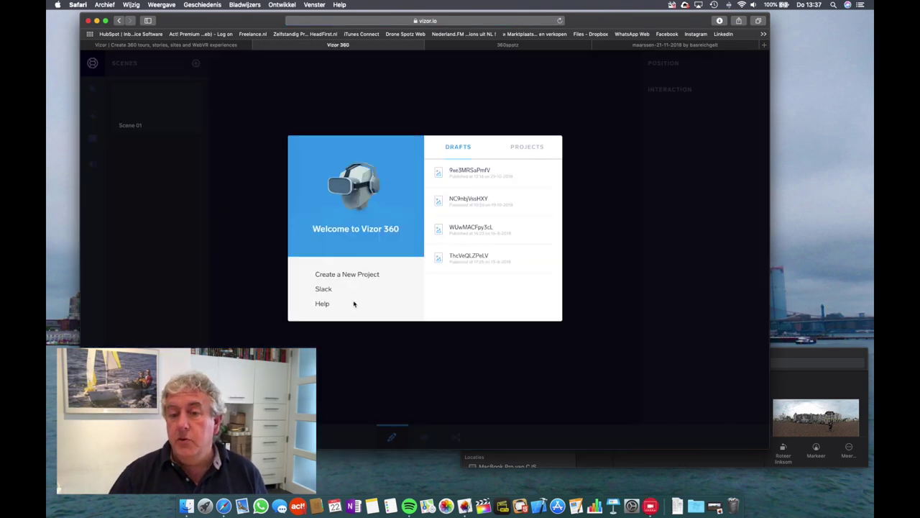
left_click(356, 274)
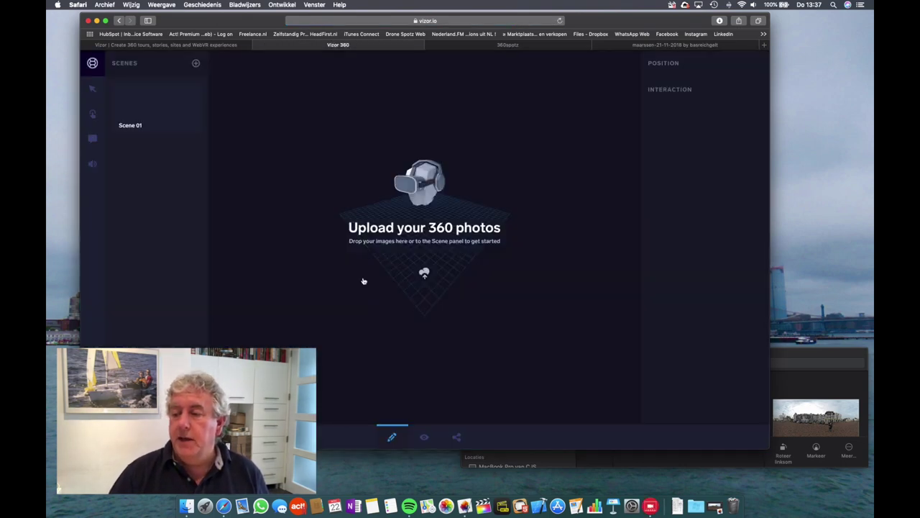
left_click(810, 357)
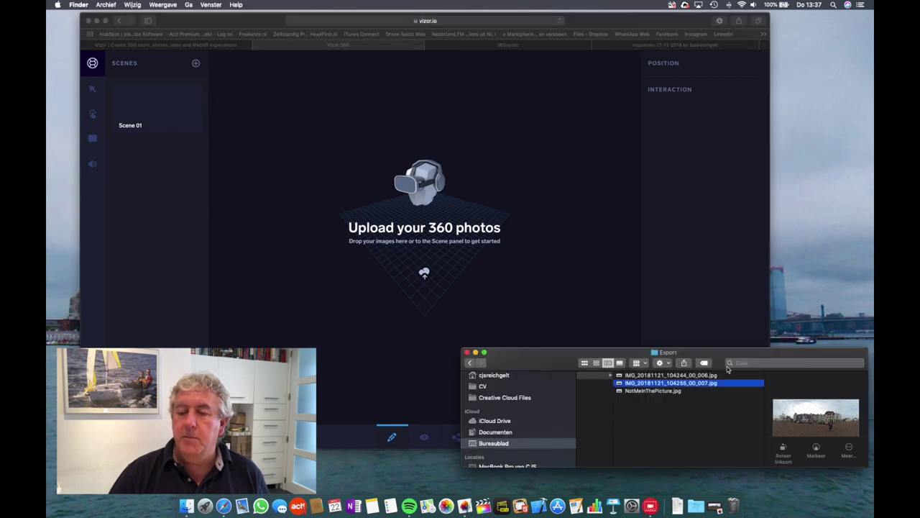
left_click(640, 391)
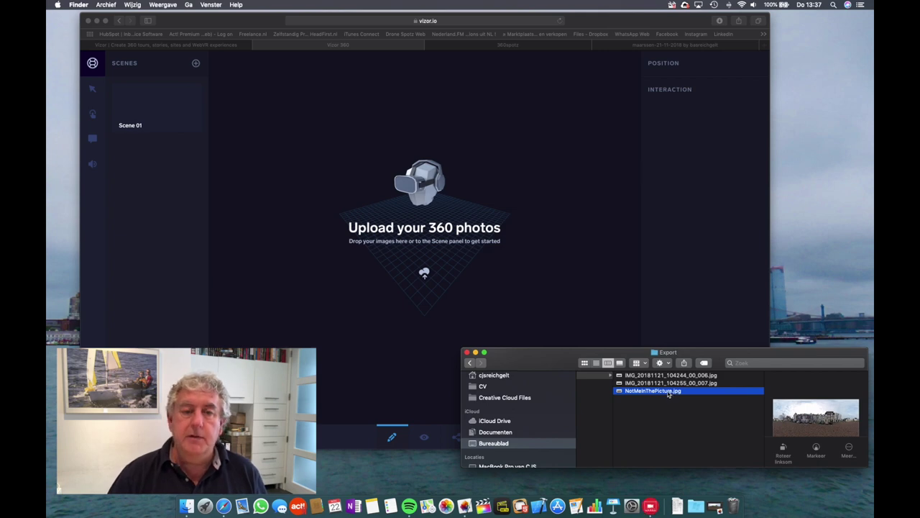
left_click_drag(669, 393, 185, 122)
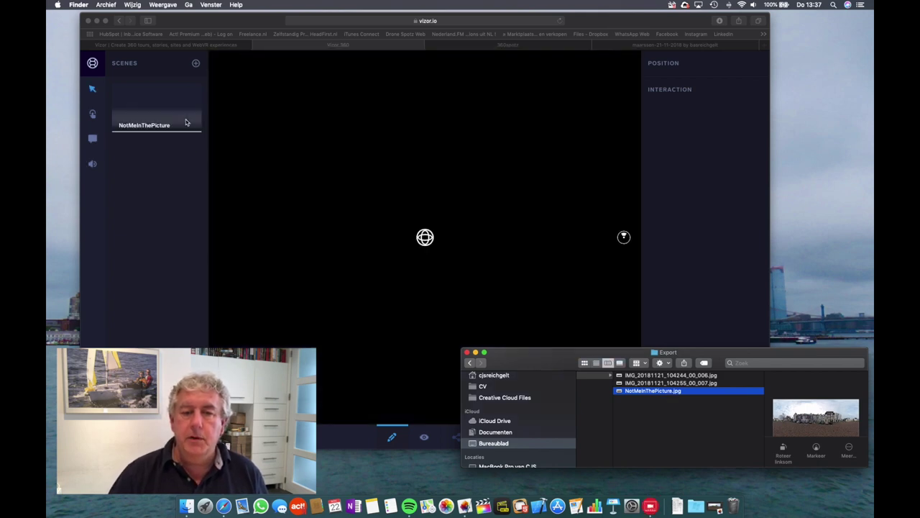
left_click(263, 249)
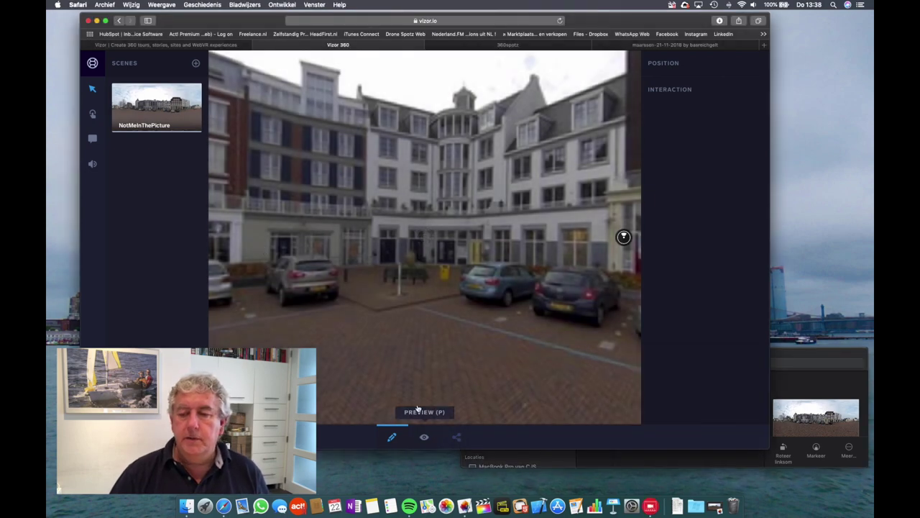
Look around the NotMeInThePicture scene, then open the project's Share options on the SHARE tab.
left_click_drag(384, 321, 496, 187)
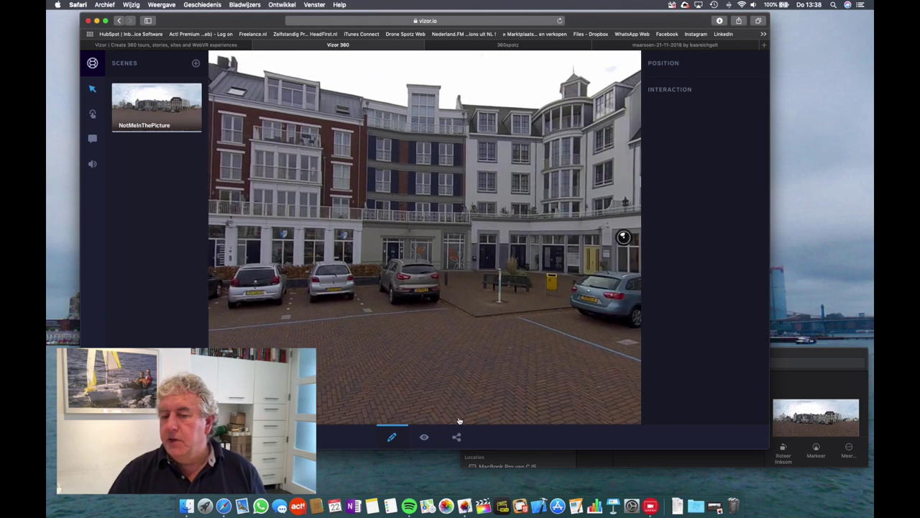
left_click(456, 437)
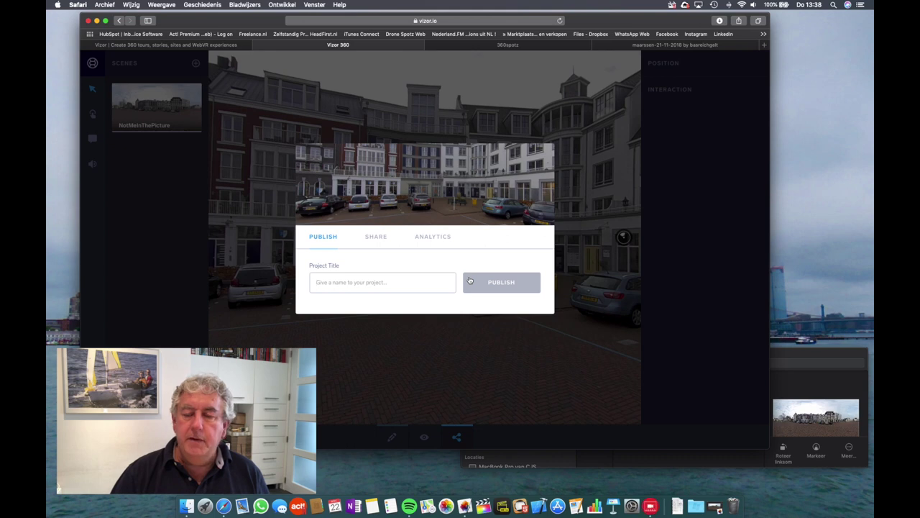
left_click(372, 239)
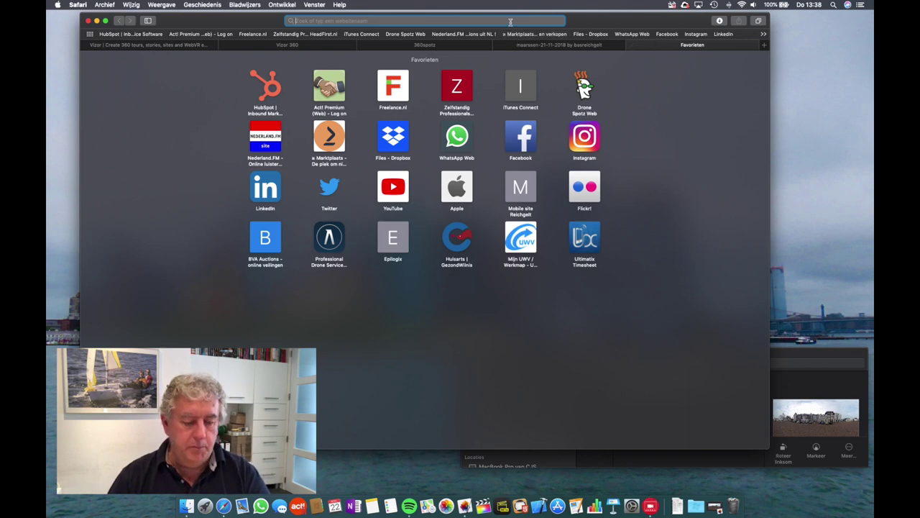
Load the pasted draft URL in its own tab and exit the full-screen panorama view.
key("Return")
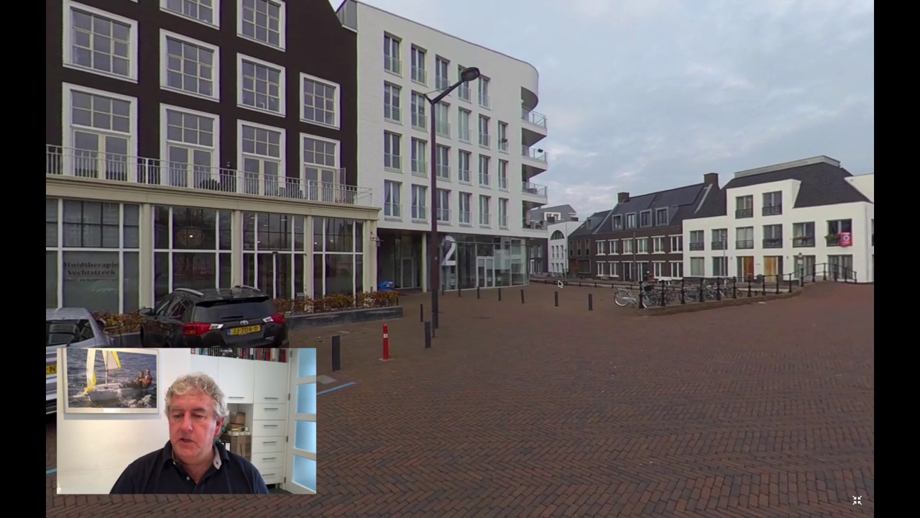
left_click(857, 501)
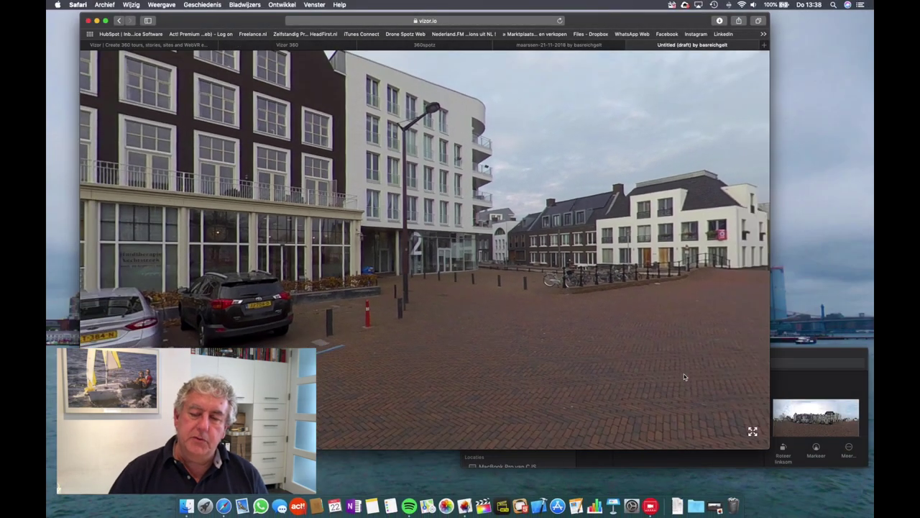